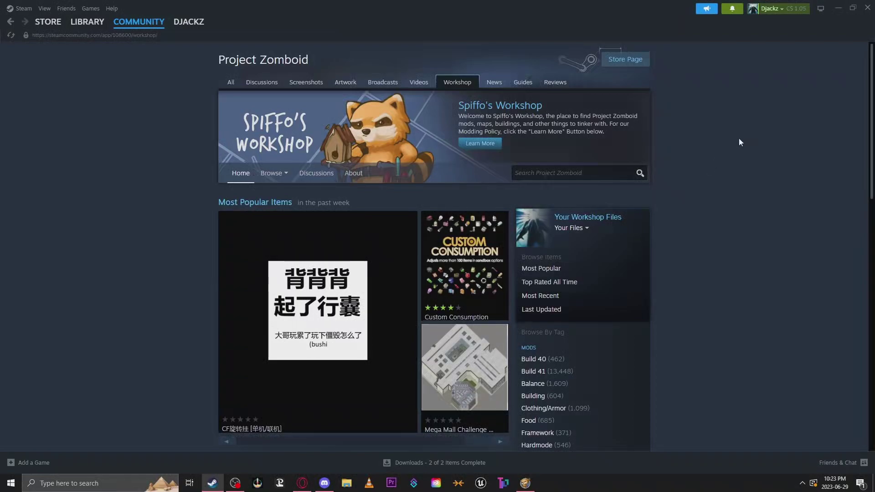
# - Search the Project Zomboid Workshop for 'pitstop' and open the Pitstop item page
pyautogui.click(569, 173)
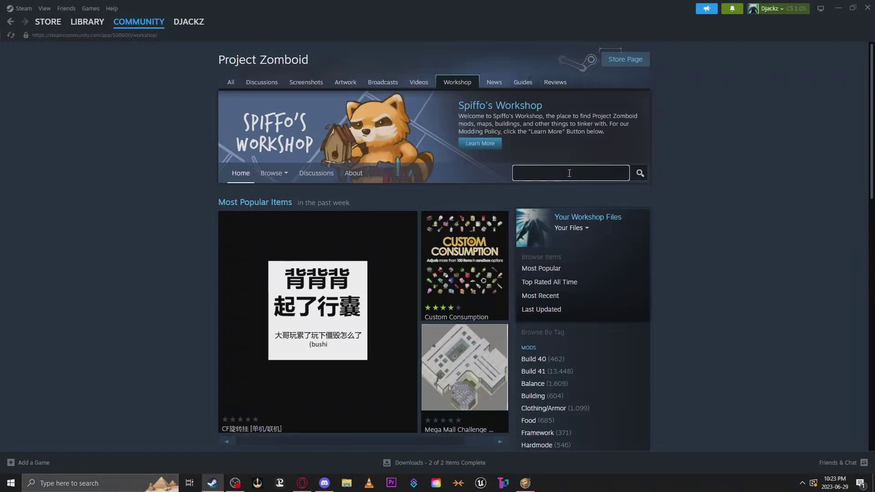
pyautogui.write('pitstop')
pyautogui.press('Return')
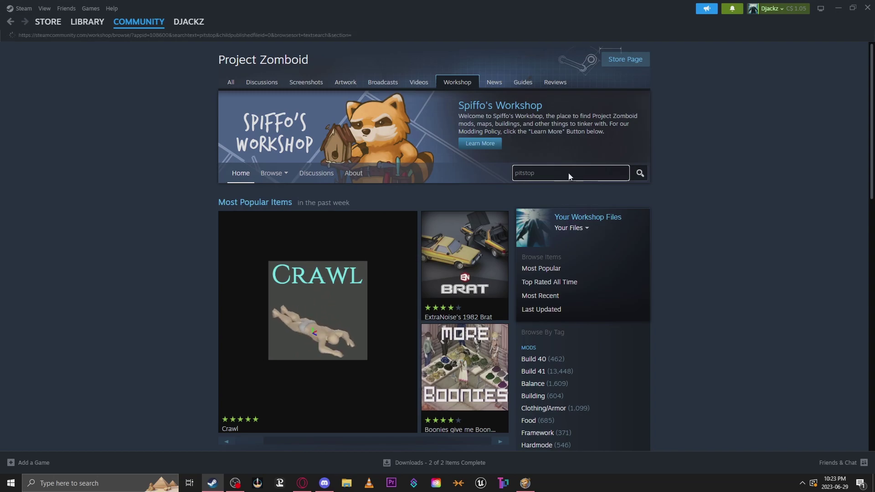
pyautogui.moveTo(249, 271)
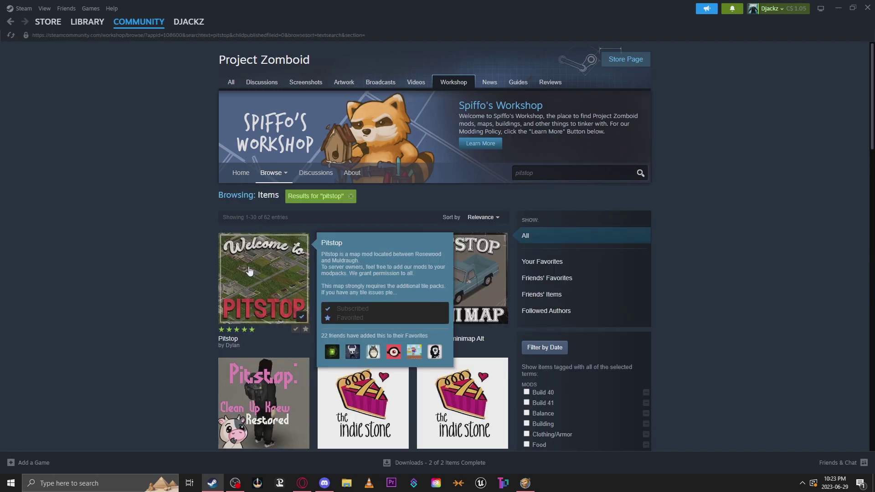
pyautogui.click(248, 271)
# - Review Pitstop's screenshots, its 2x textures note and the required tile packs
pyautogui.scroll(-2, 295, 241)
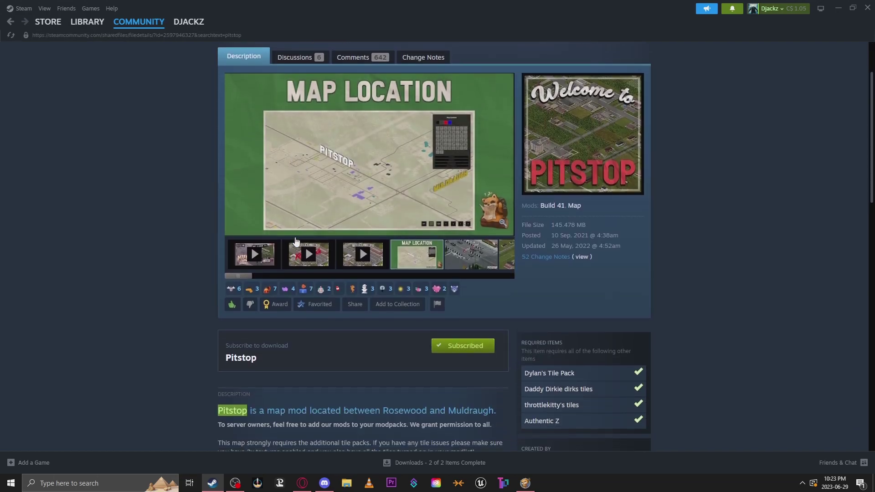
pyautogui.click(479, 250)
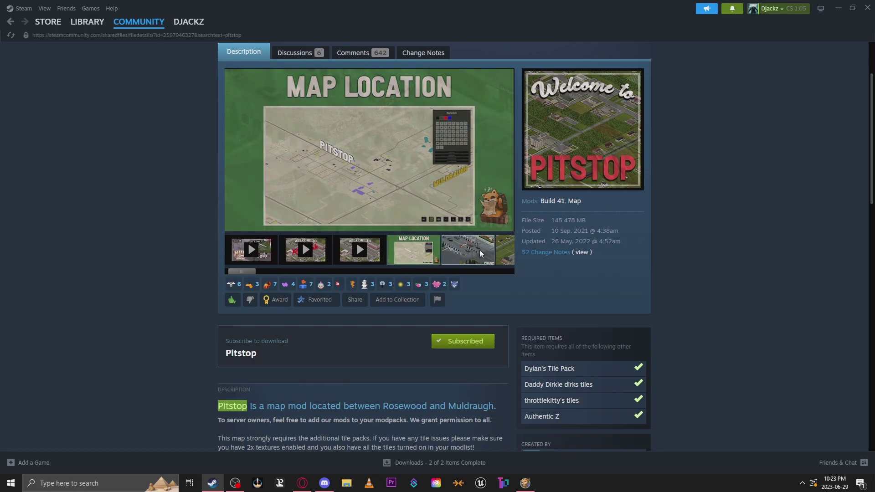
pyautogui.scroll(-6, 369, 246)
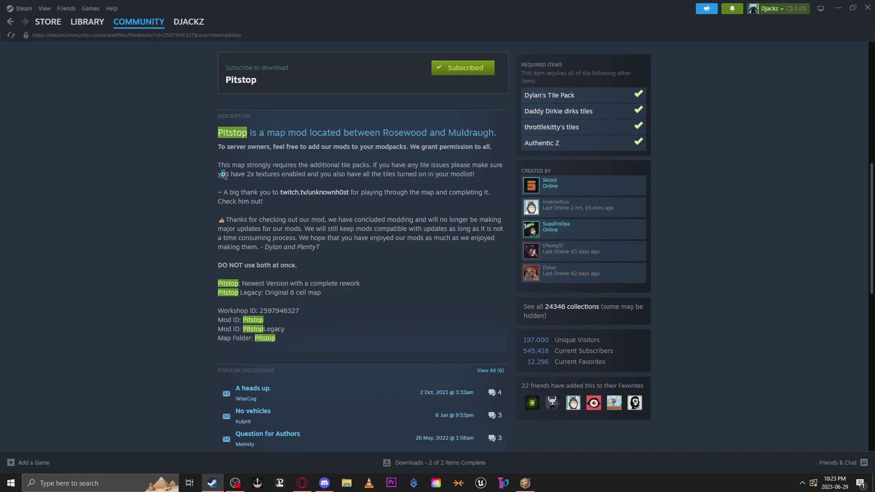
pyautogui.moveTo(224, 175); pyautogui.dragTo(306, 186)
pyautogui.click(292, 180)
pyautogui.scroll(3, 450, 264)
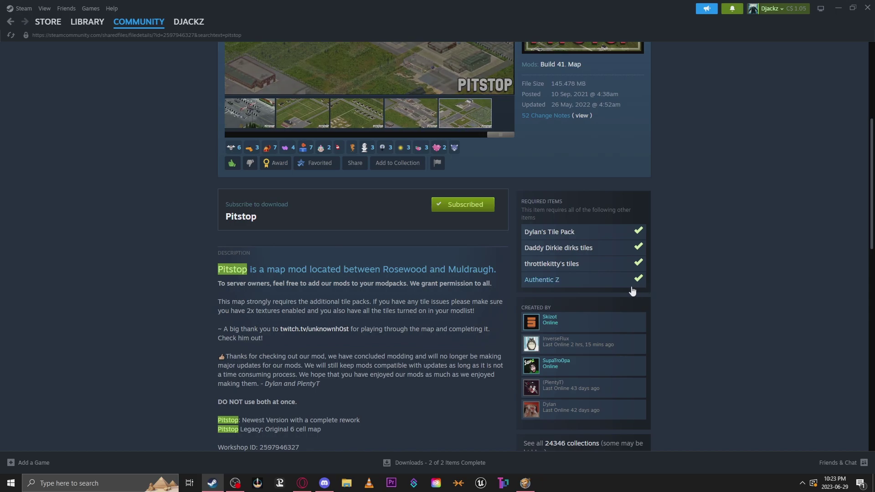
pyautogui.scroll(2, 688, 275)
pyautogui.scroll(-3, 688, 275)
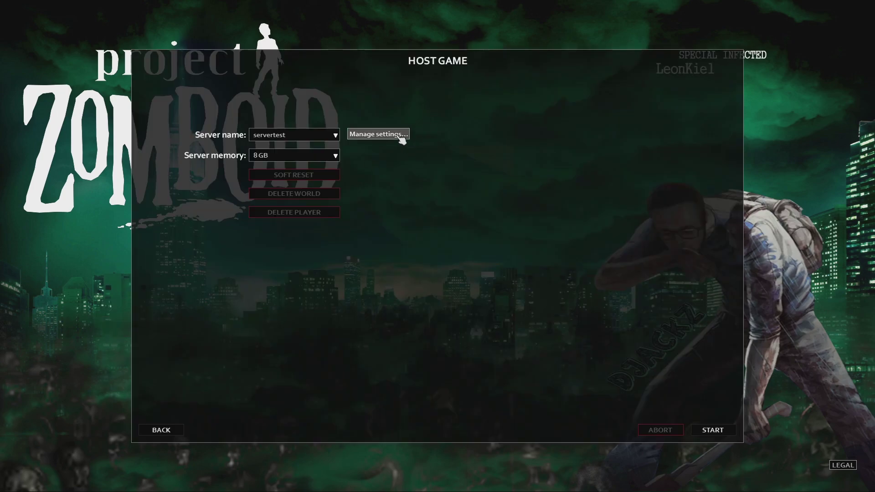
# - Open servertest's Steam Workshop settings and add Pitstop to its Workshop items
pyautogui.click(400, 136)
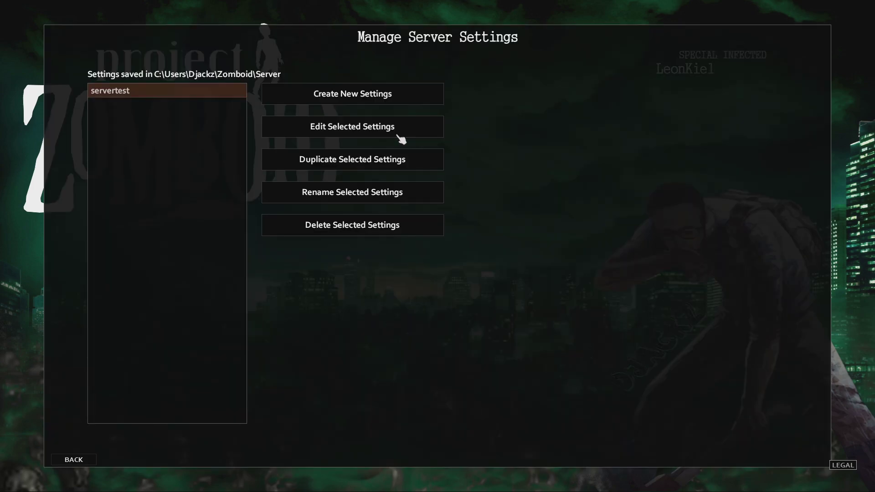
pyautogui.click(346, 132)
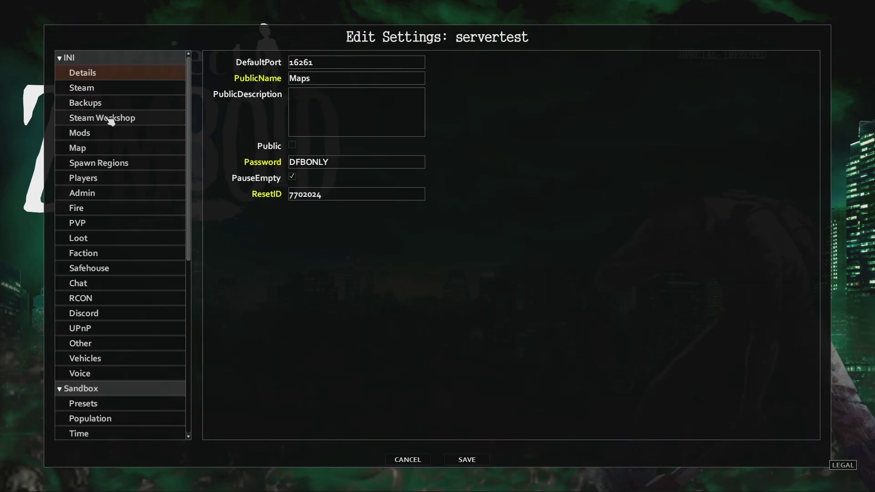
pyautogui.click(108, 119)
pyautogui.click(278, 223)
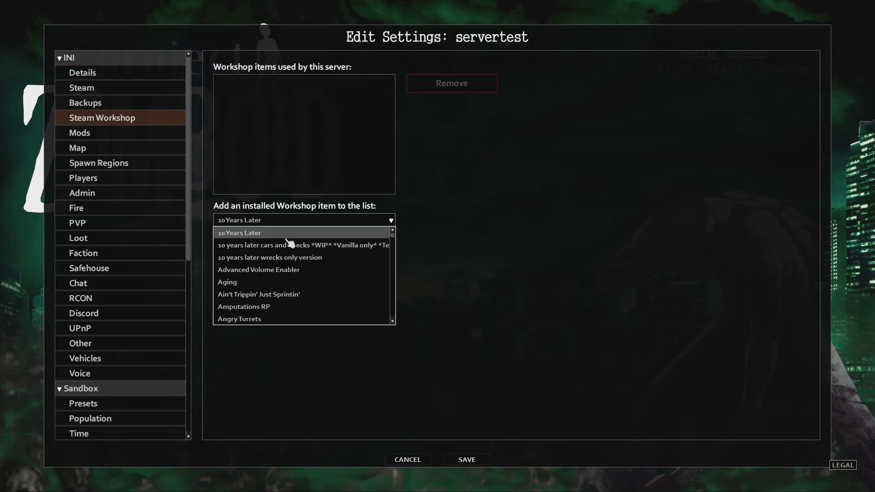
pyautogui.scroll(-5, 291, 244)
pyautogui.scroll(-6, 288, 245)
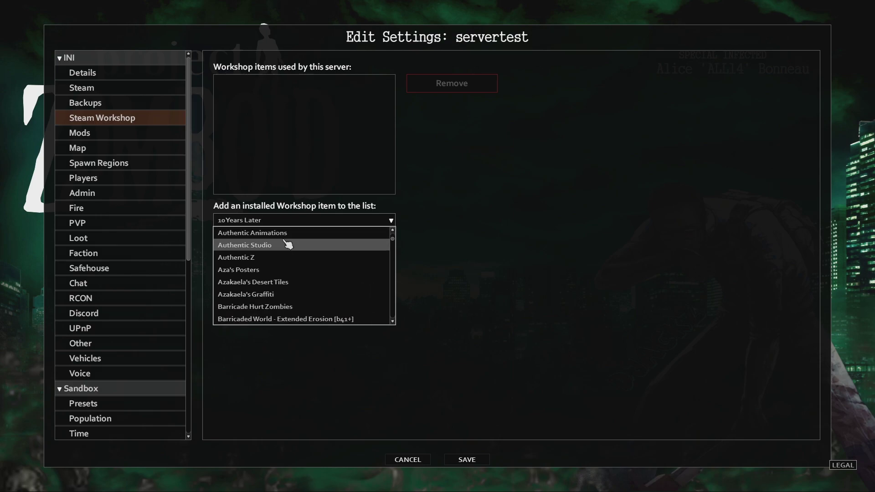
pyautogui.scroll(-15, 288, 245)
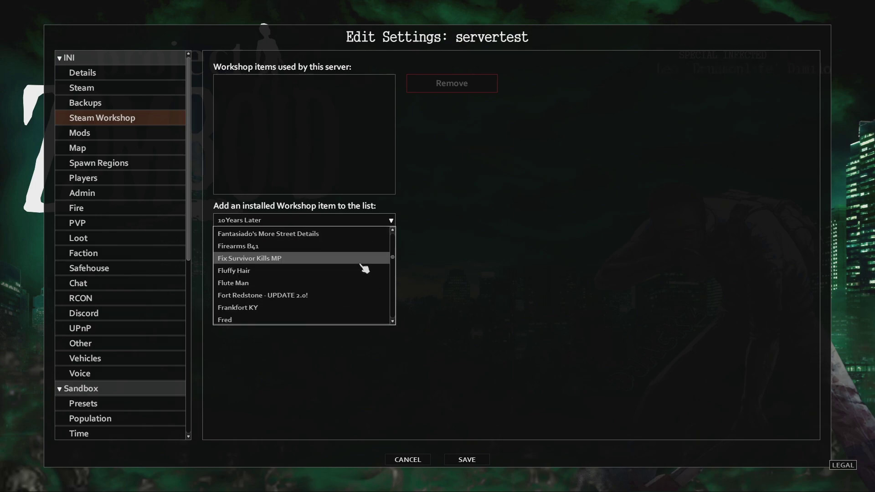
pyautogui.scroll(-7, 357, 265)
pyautogui.click(273, 314)
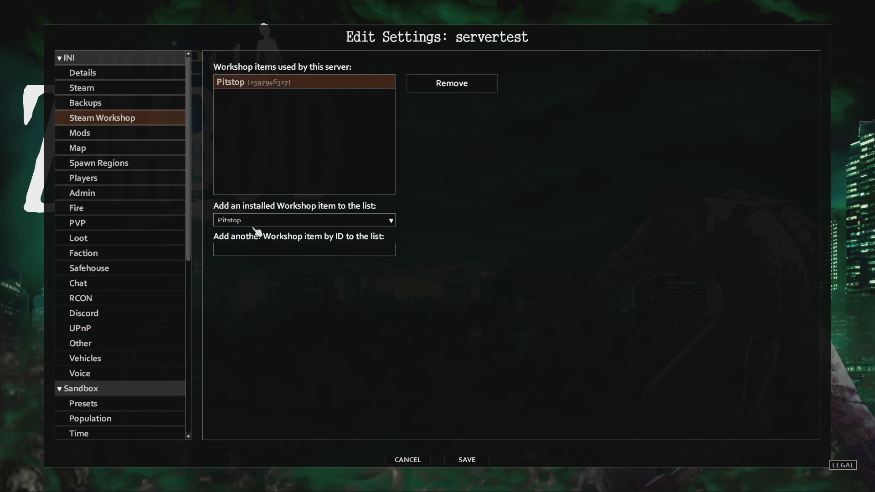
# - Add throttlekitty's tiles, Authentic Z, Daddy Dirkie dirks tiles and Dylan's Tile Pack
pyautogui.click(274, 220)
pyautogui.scroll(-10, 319, 291)
pyautogui.click(286, 319)
pyautogui.scroll(20, 306, 256)
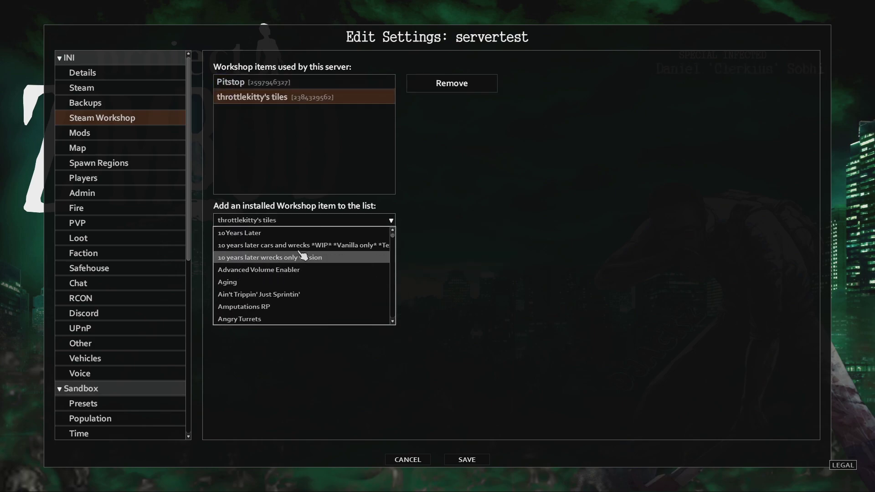
pyautogui.scroll(-3, 269, 299)
pyautogui.click(269, 297)
pyautogui.scroll(-12, 339, 268)
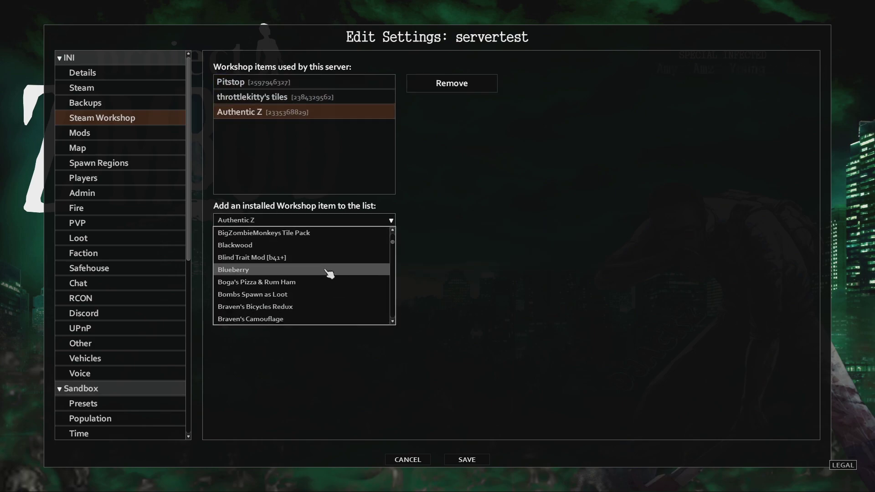
pyautogui.click(281, 258)
pyautogui.click(273, 220)
pyautogui.scroll(-3, 292, 274)
pyautogui.click(301, 268)
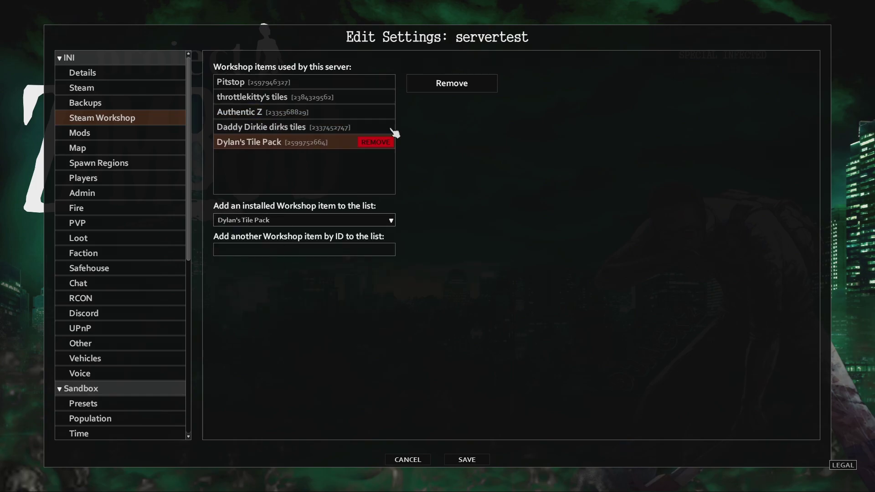
# - Drop Pitstop Legacy Version, Authentic Z - Backpacks+ and Authentic Z - Lite from servertest's mods
pyautogui.click(101, 133)
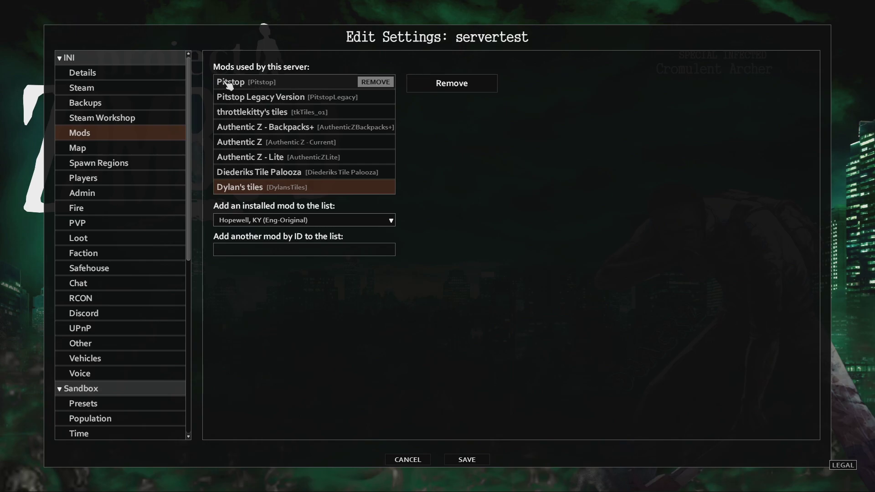
pyautogui.moveTo(243, 85)
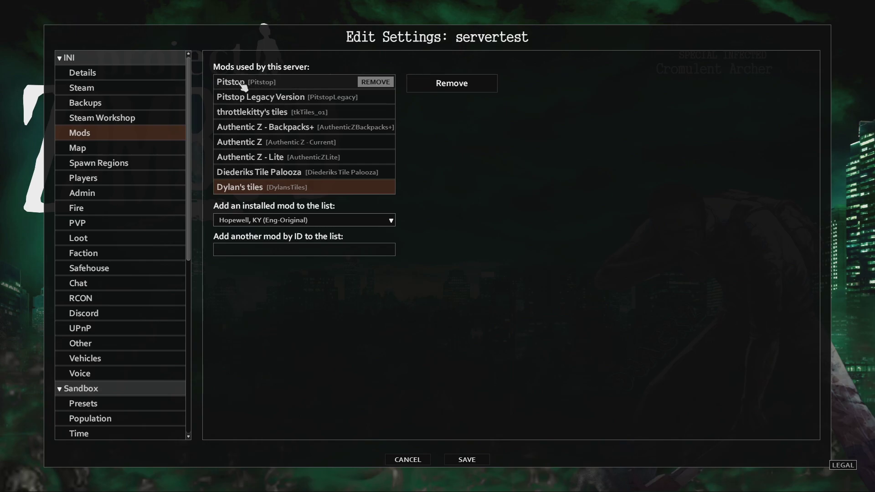
pyautogui.click(296, 100)
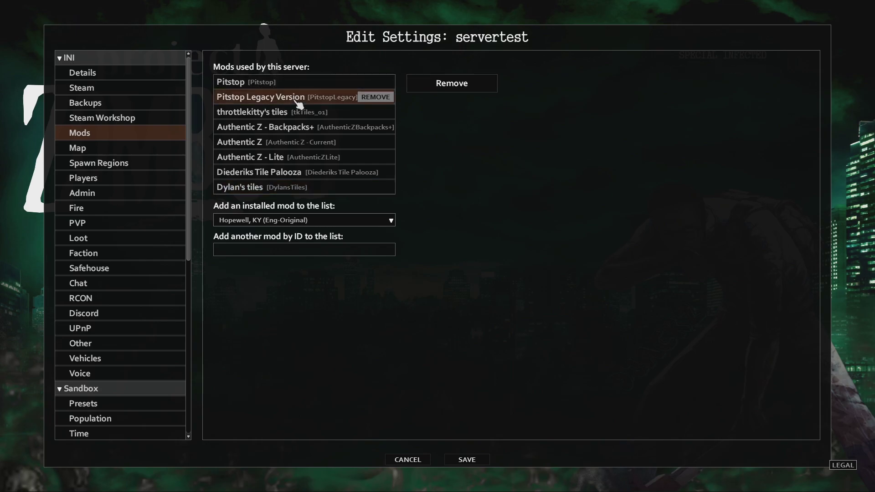
pyautogui.click(374, 97)
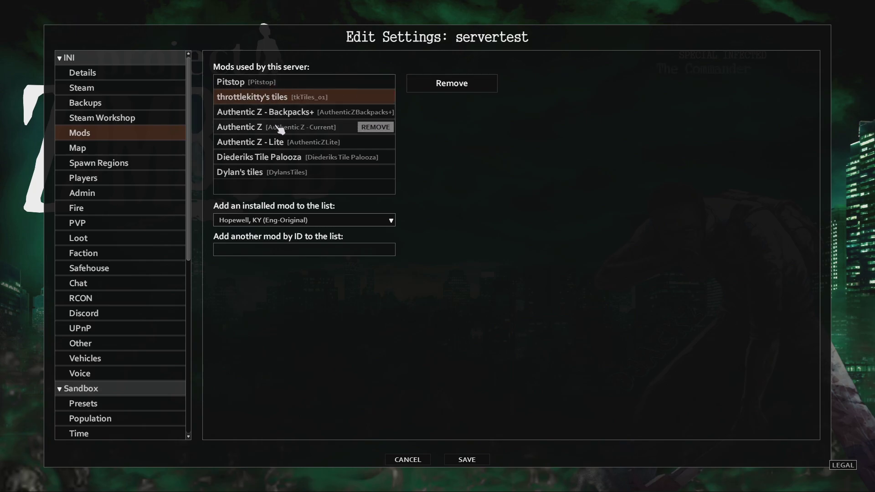
pyautogui.click(352, 112)
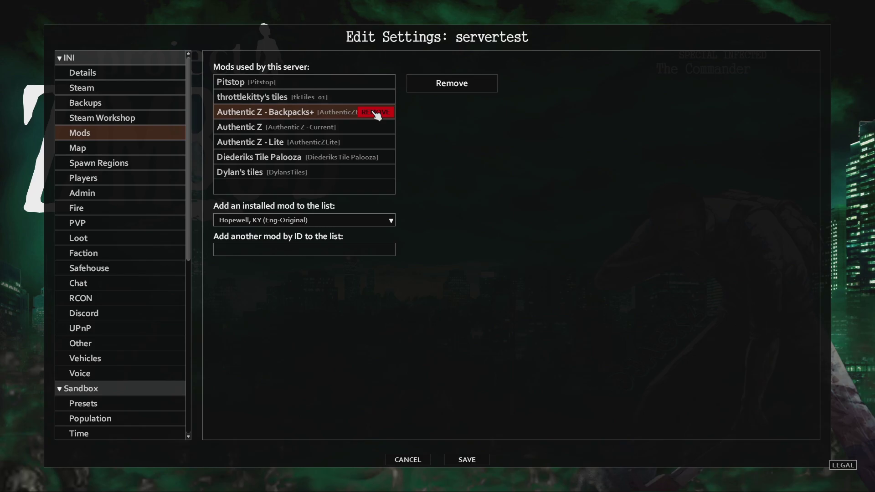
pyautogui.click(375, 113)
pyautogui.click(351, 129)
pyautogui.click(374, 128)
pyautogui.click(245, 105)
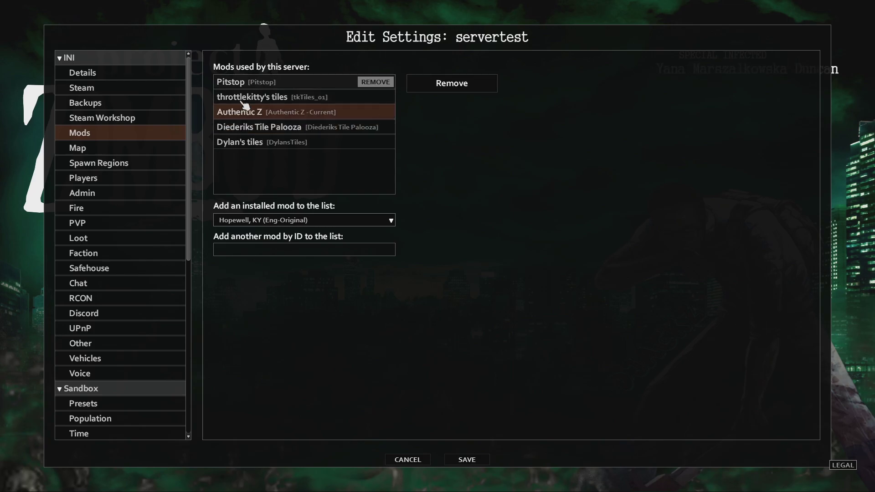
# - Add Pitstop to servertest's Maps list beneath Muldraugh, KY
pyautogui.click(94, 152)
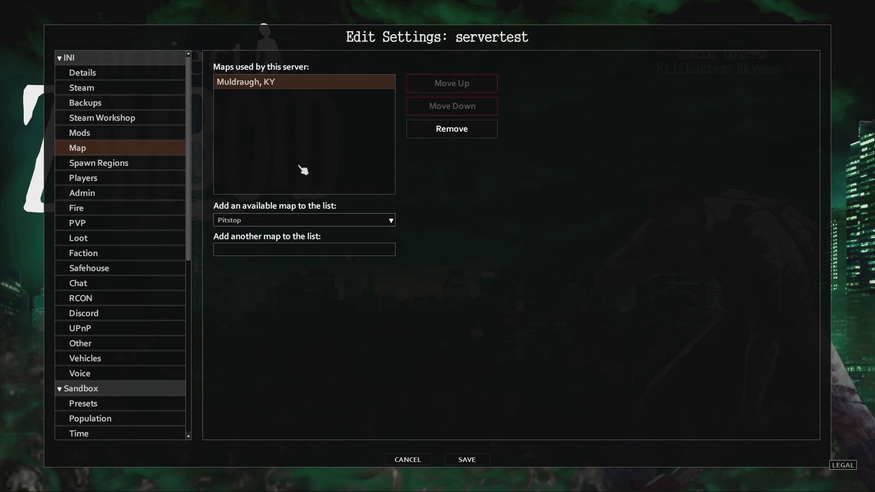
pyautogui.click(387, 221)
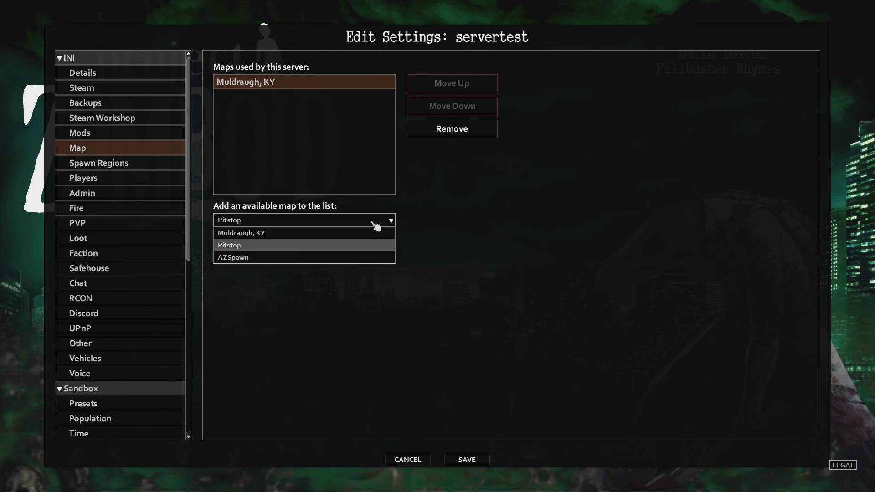
pyautogui.click(338, 246)
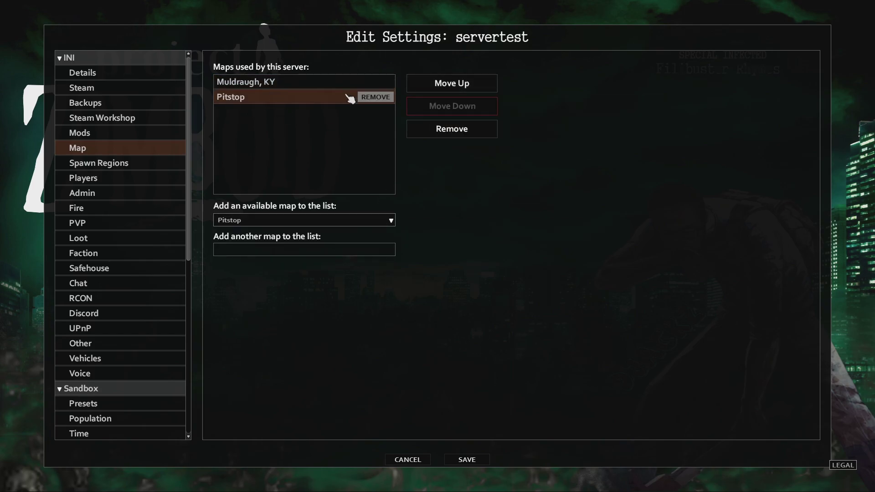
# - In Spawn Regions, re-enter the spawn point coordinates 8415,11684
pyautogui.moveTo(246, 105)
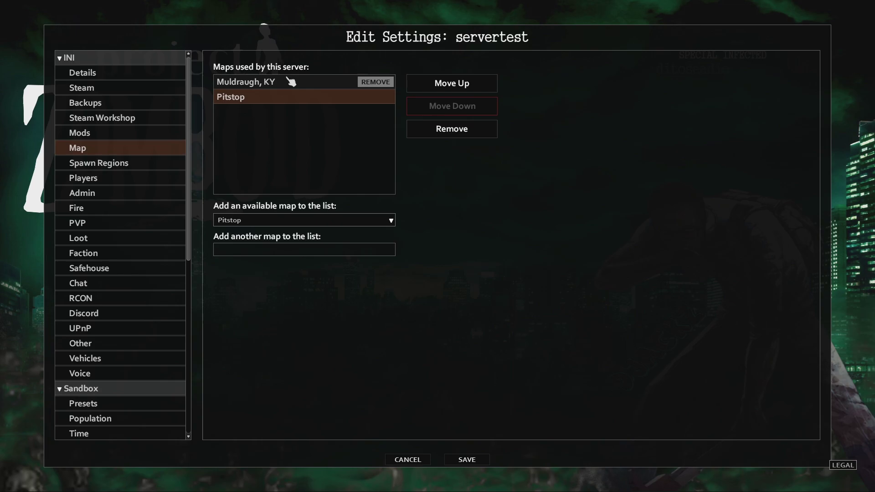
pyautogui.click(125, 168)
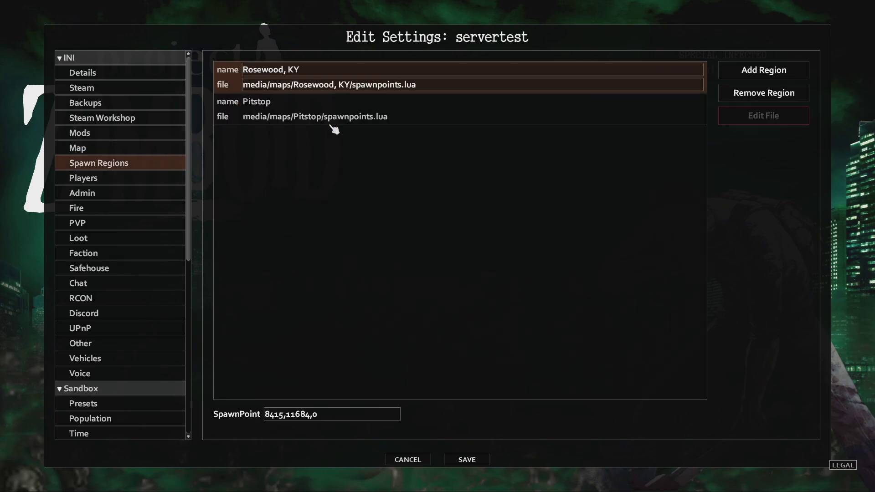
pyautogui.click(311, 121)
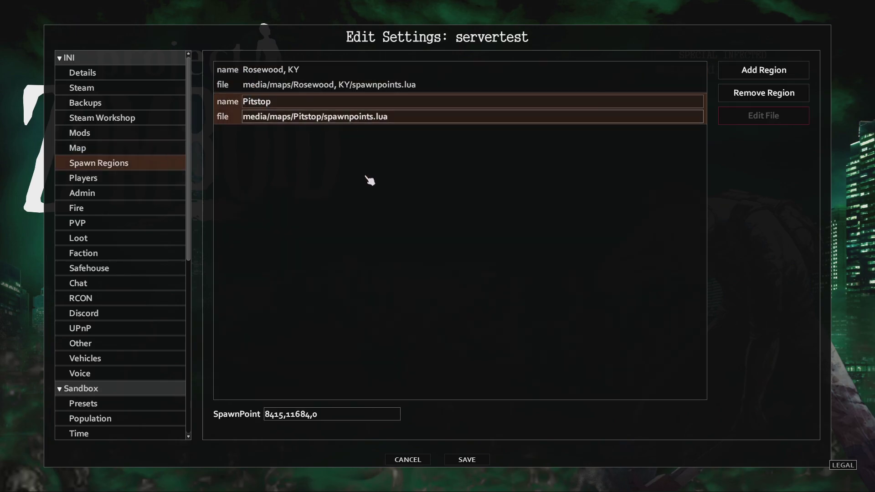
pyautogui.click(378, 242)
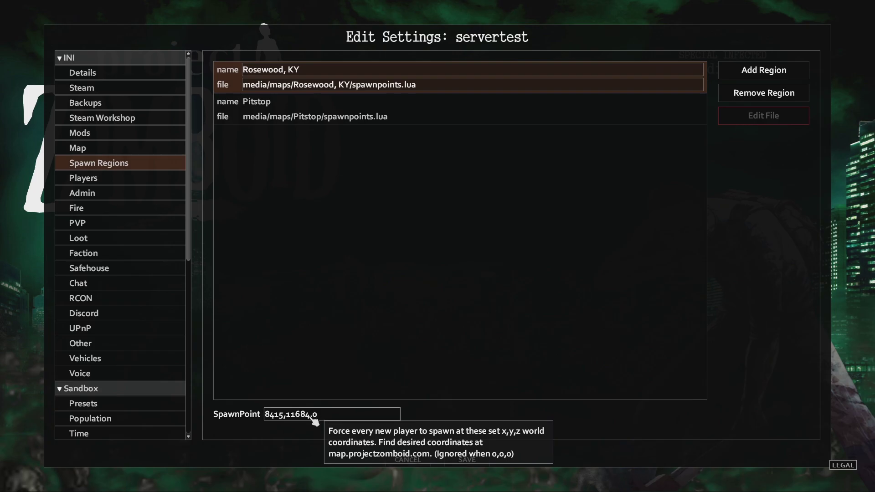
pyautogui.moveTo(310, 415); pyautogui.dragTo(235, 420)
pyautogui.hotkey('ctrl', 'c')
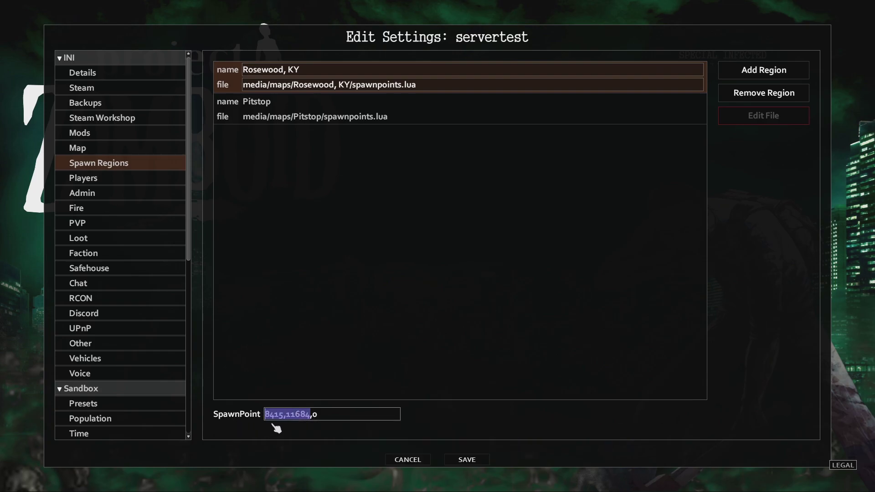
pyautogui.press('BackSpace')
pyautogui.write('0')
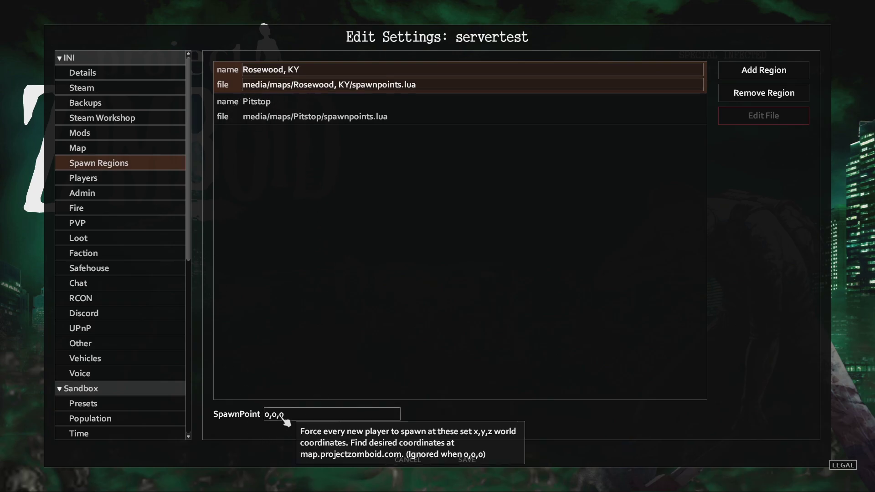
pyautogui.moveTo(276, 415); pyautogui.dragTo(215, 419)
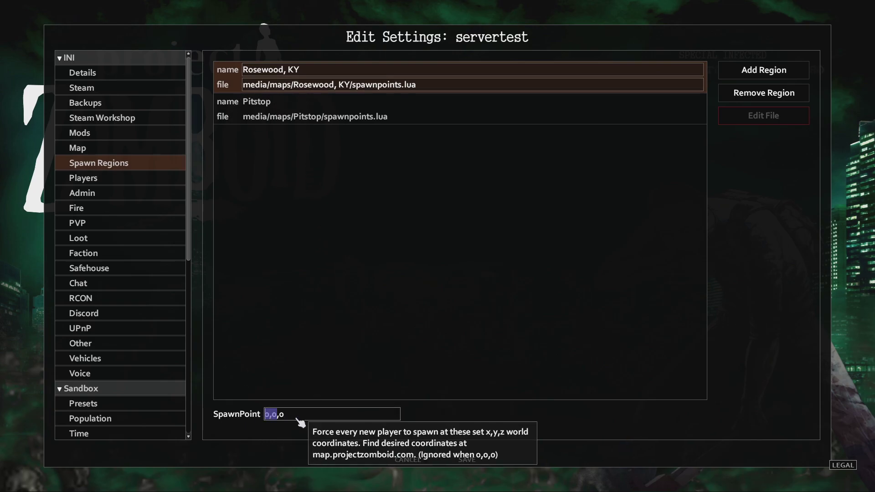
pyautogui.hotkey('ctrl', 'v')
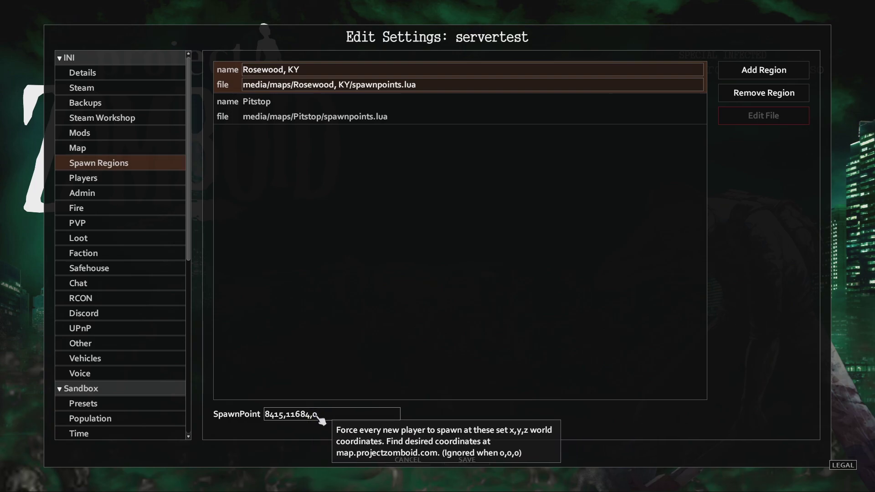
# - Adjust the spawn point height, save the servertest settings and return to the main menu
pyautogui.press('BackSpace')
pyautogui.write('1')
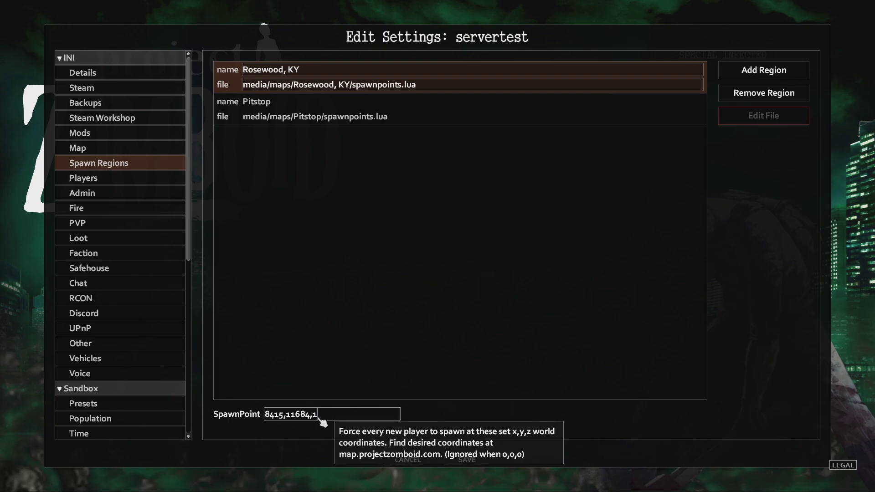
pyautogui.press('BackSpace')
pyautogui.write('2')
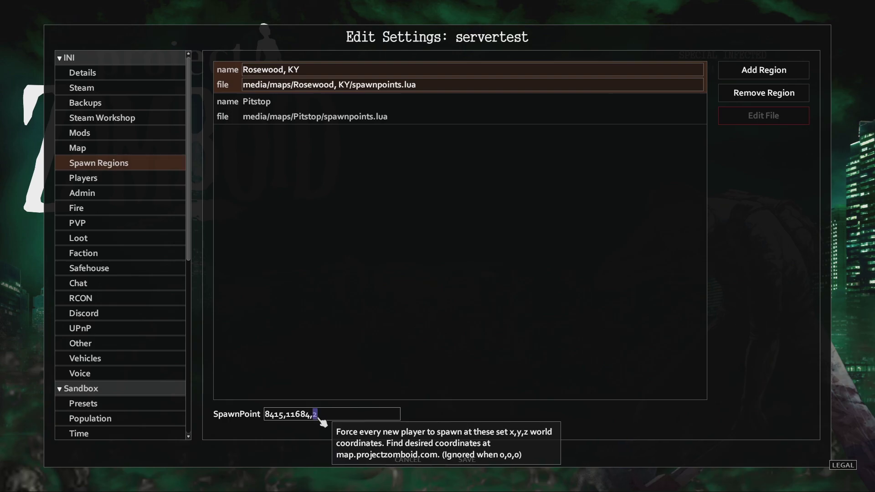
pyautogui.press('BackSpace')
pyautogui.write('3')
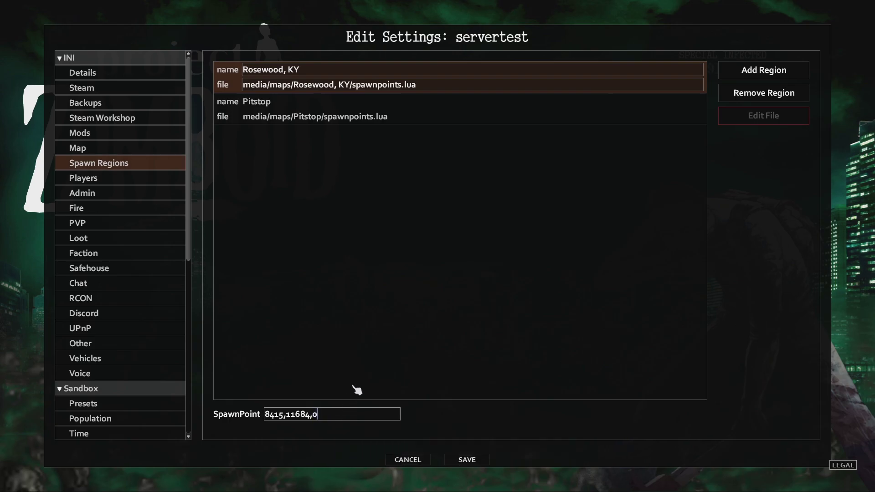
pyautogui.write('0')
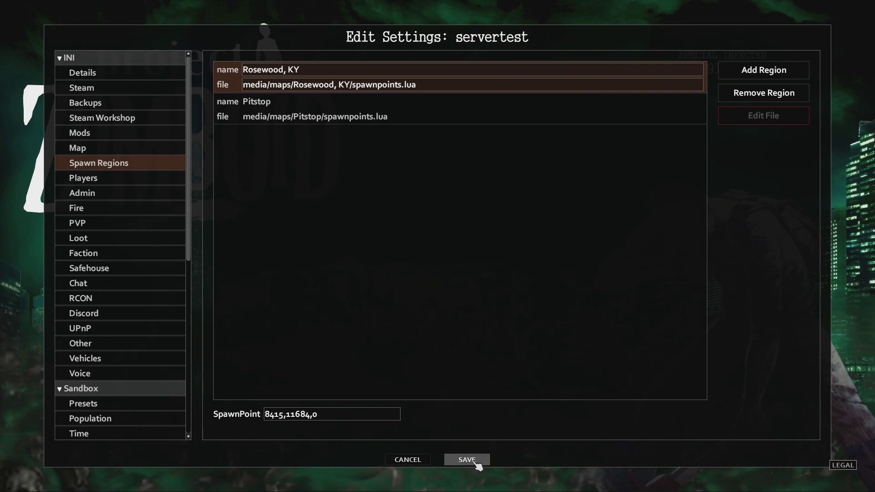
pyautogui.click(474, 461)
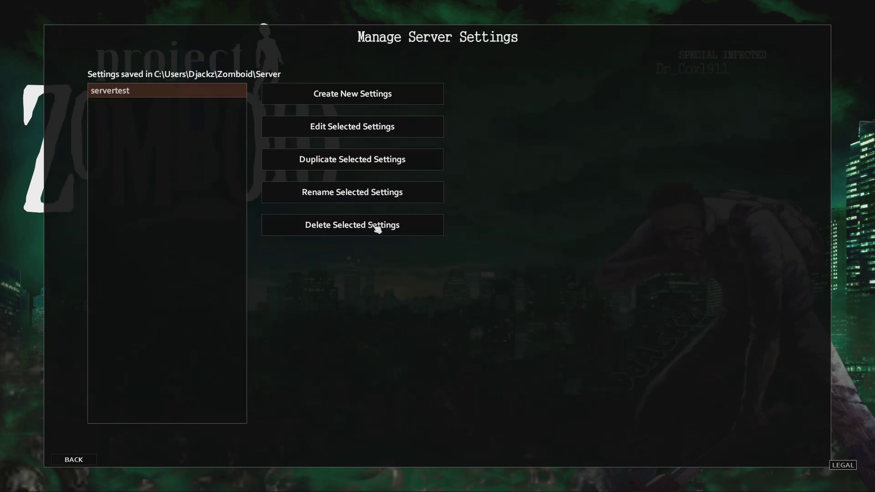
pyautogui.click(92, 460)
pyautogui.click(175, 436)
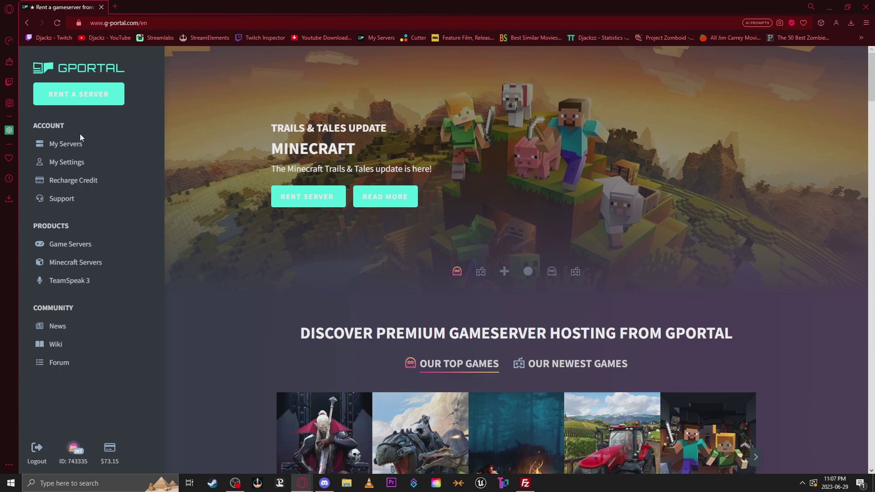
# - Open the Project Zomboid RAM (Australia) server's settings from My Servers
pyautogui.click(73, 143)
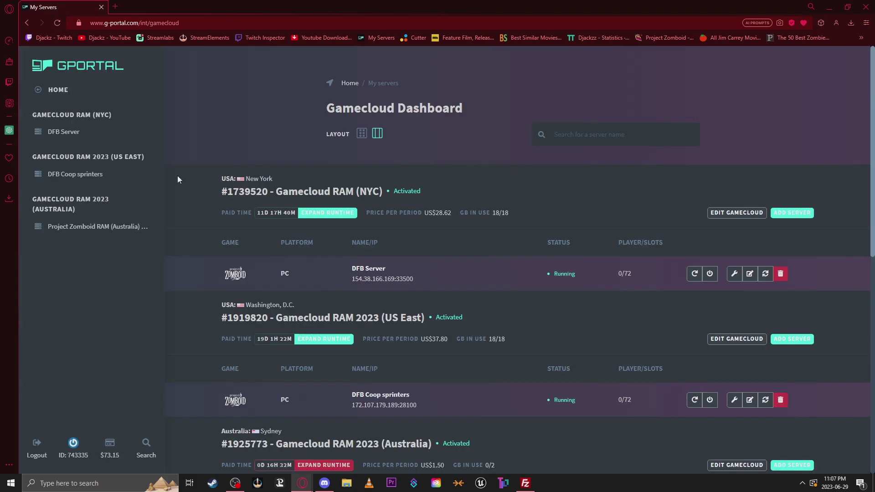
pyautogui.scroll(-7, 380, 236)
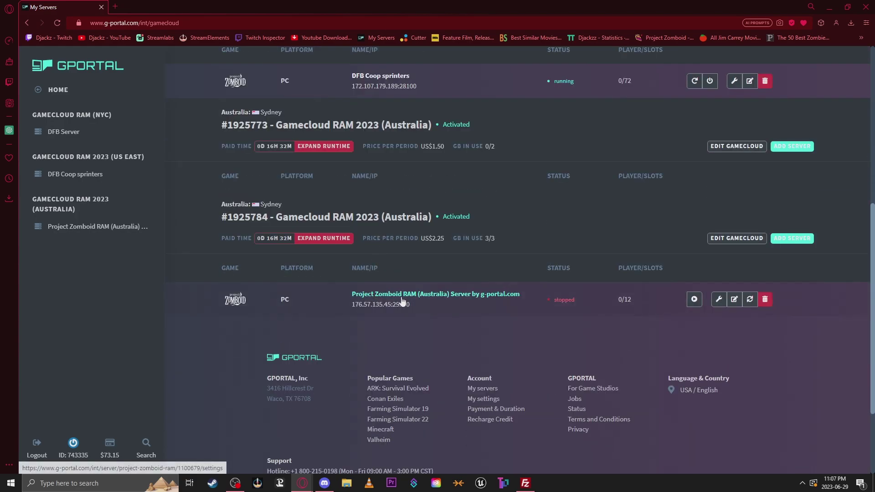
pyautogui.click(403, 296)
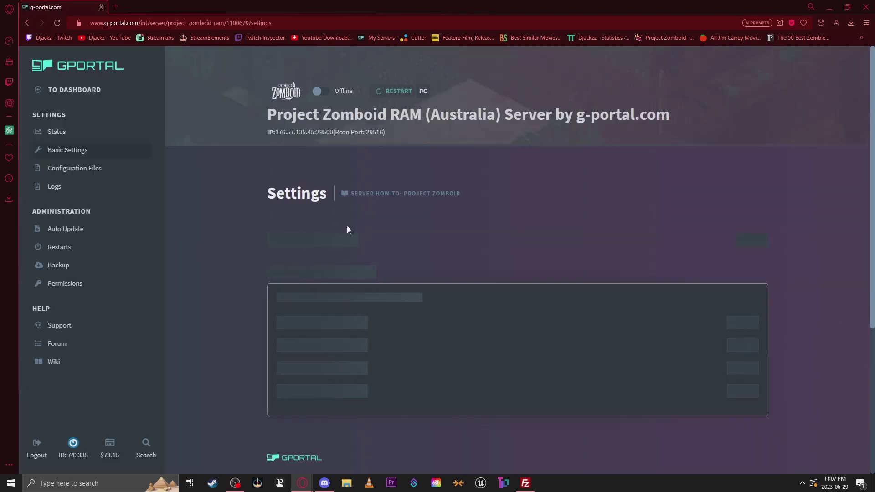
pyautogui.scroll(-2, 264, 196)
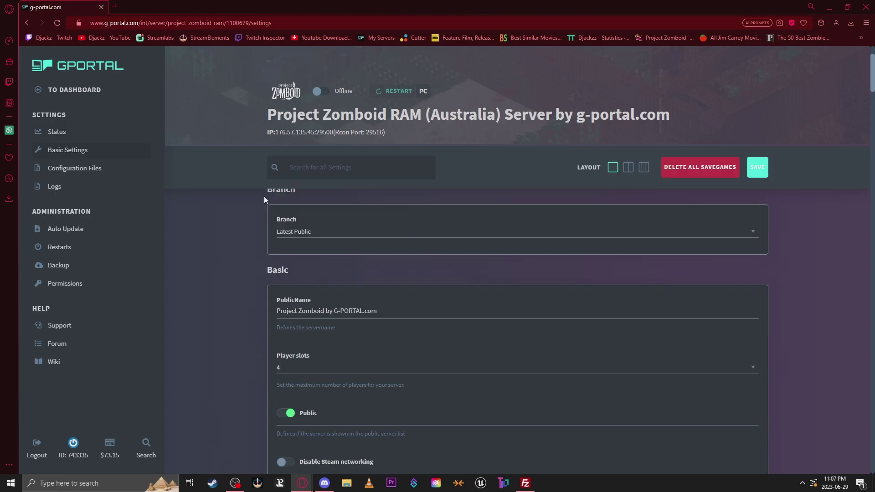
pyautogui.scroll(-4, 255, 203)
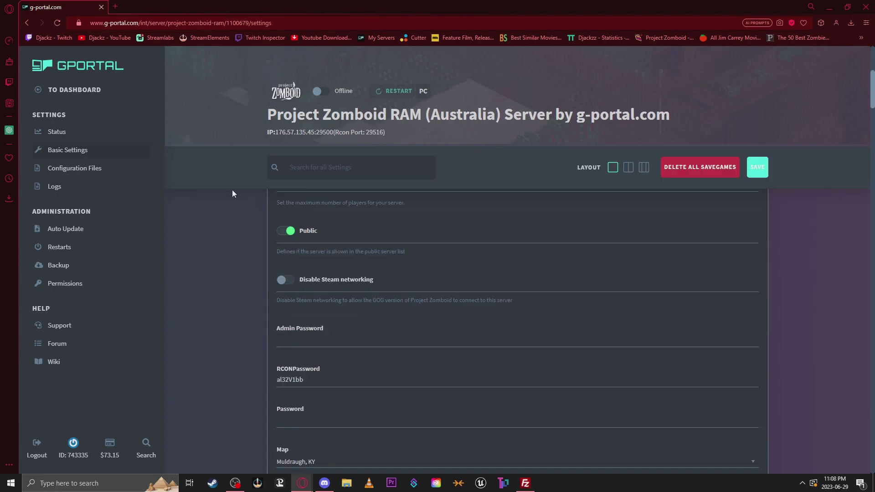
pyautogui.scroll(-3, 255, 206)
pyautogui.scroll(-2, 281, 221)
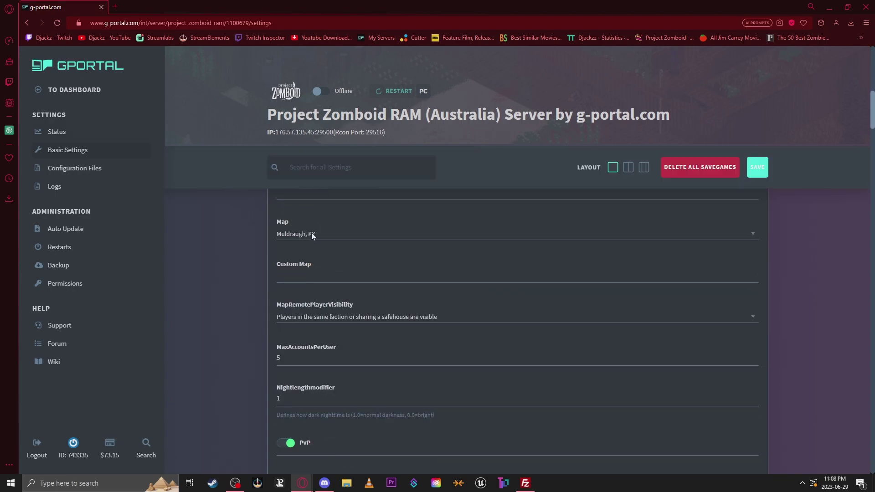
# - Check the Map options and leave the map set to Muldraugh, KY
pyautogui.click(336, 234)
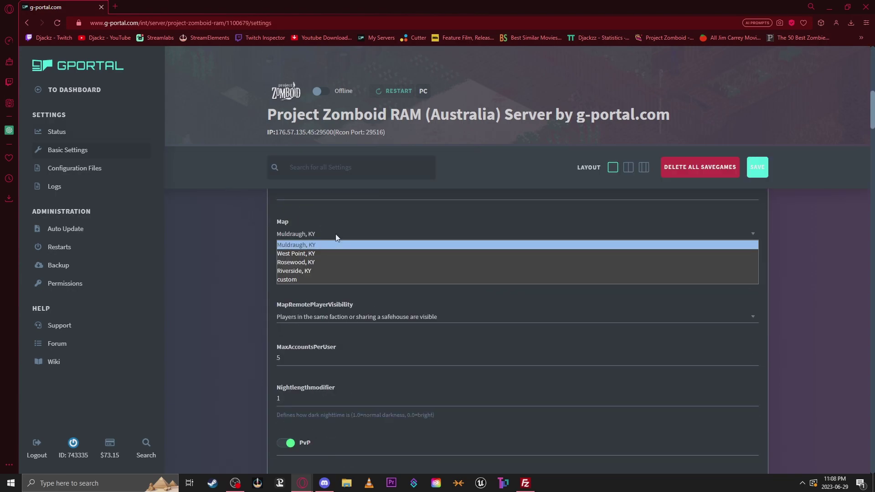
pyautogui.click(304, 280)
pyautogui.click(305, 234)
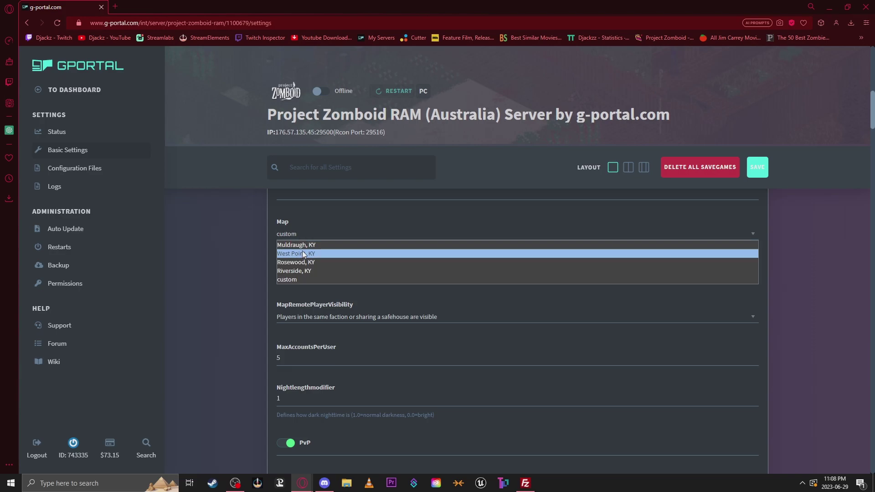
pyautogui.click(304, 245)
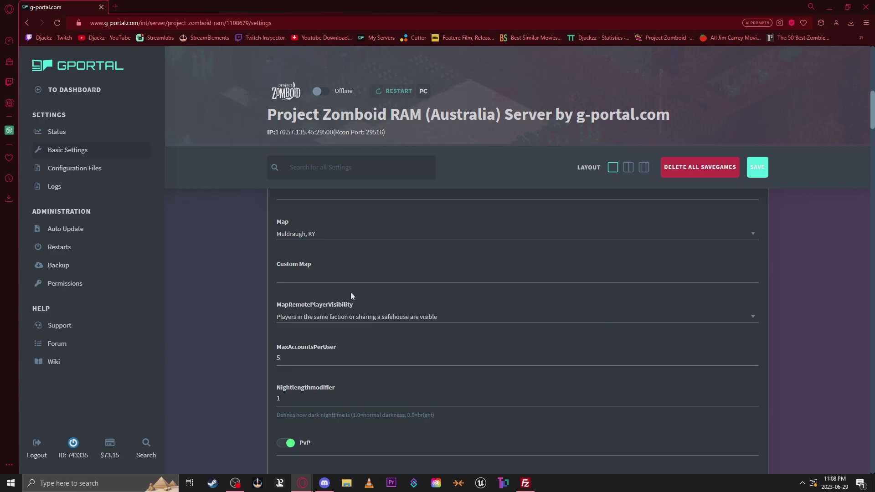
pyautogui.scroll(-10, 338, 249)
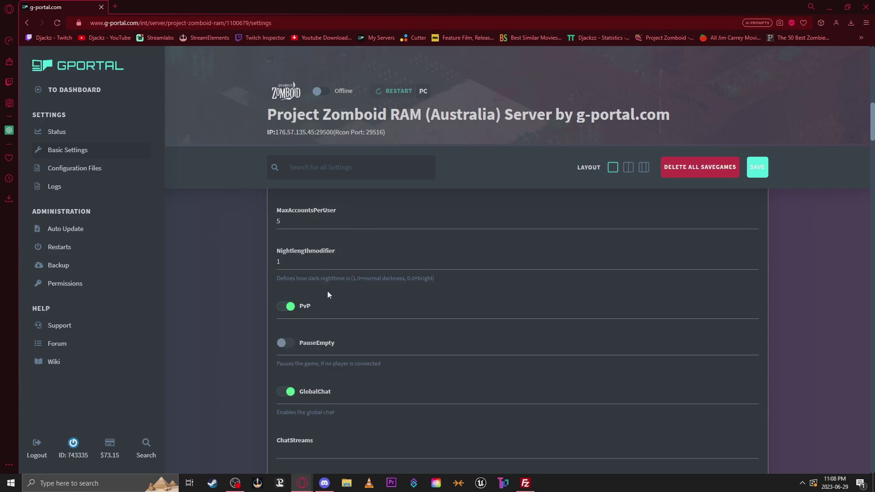
pyautogui.scroll(-5, 327, 292)
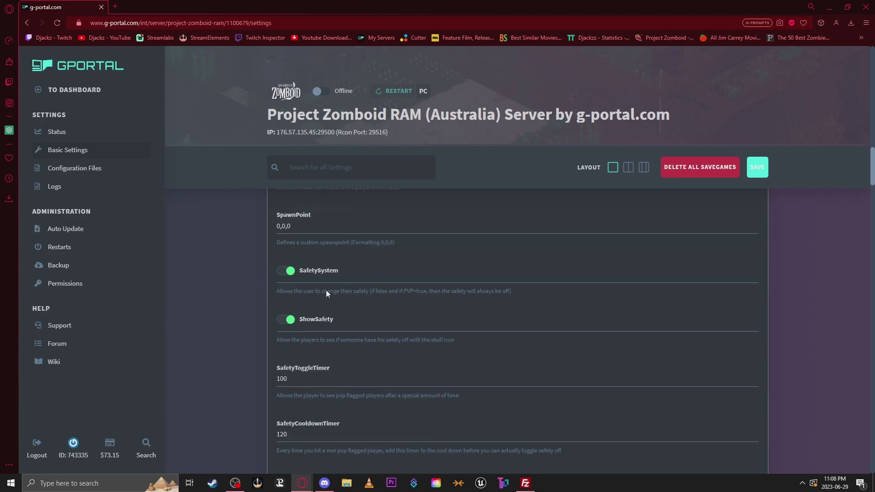
# - Reload the settings, view the server's status page, and bring FileZilla forward
pyautogui.press('F5')
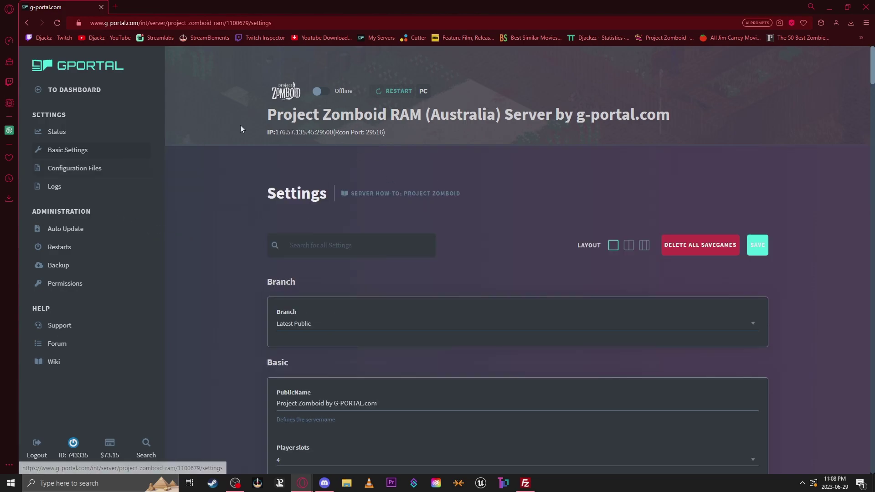
pyautogui.click(80, 137)
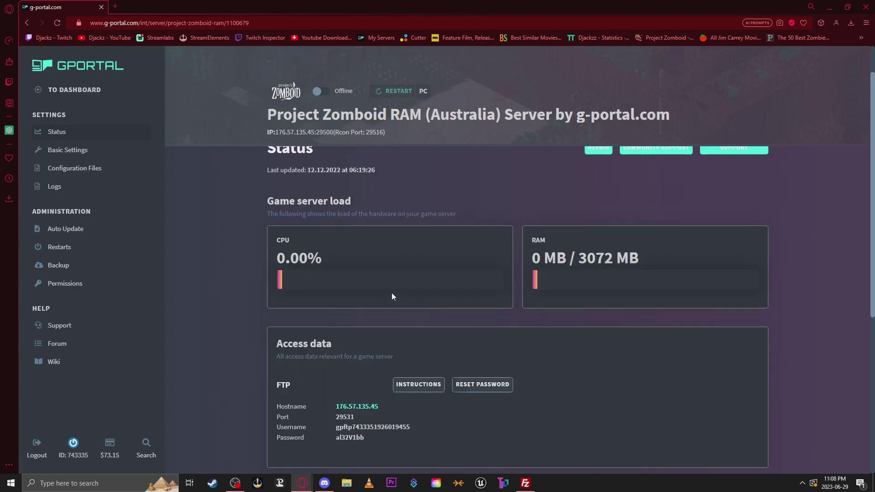
pyautogui.scroll(-3, 474, 328)
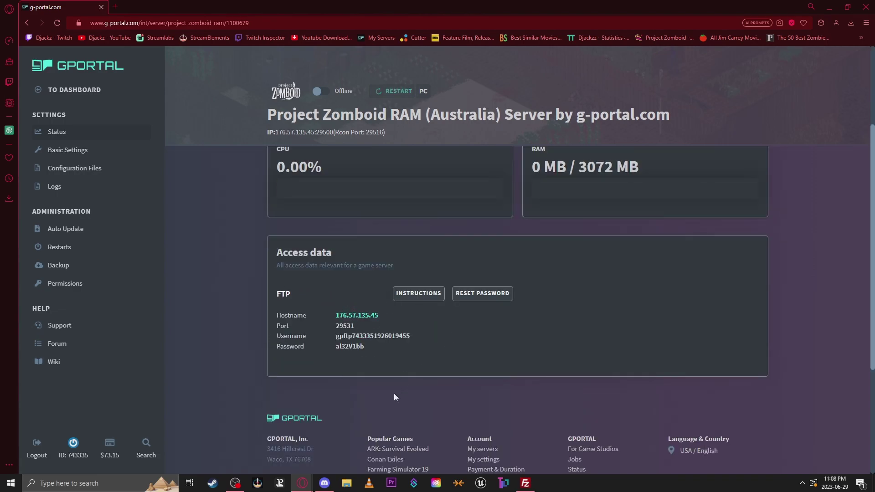
pyautogui.click(525, 483)
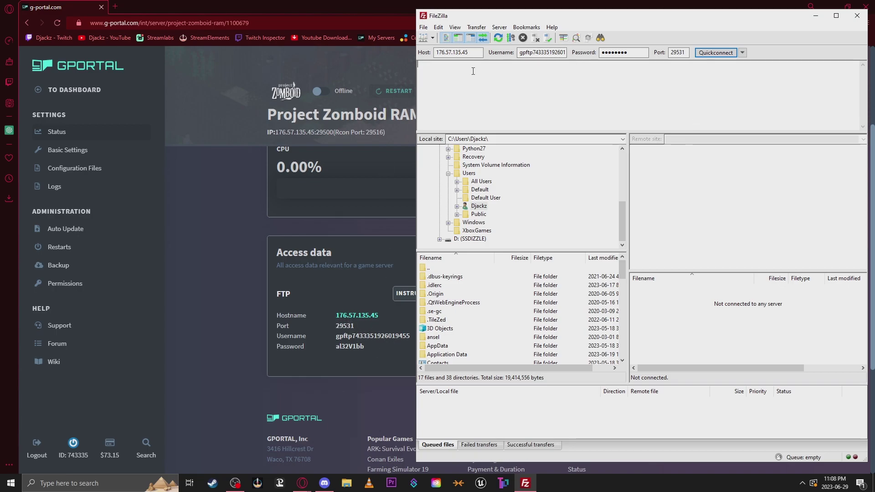
# - Connect to the G-Portal FTP server, accepting the insecure connection, and open /Server
pyautogui.click(714, 53)
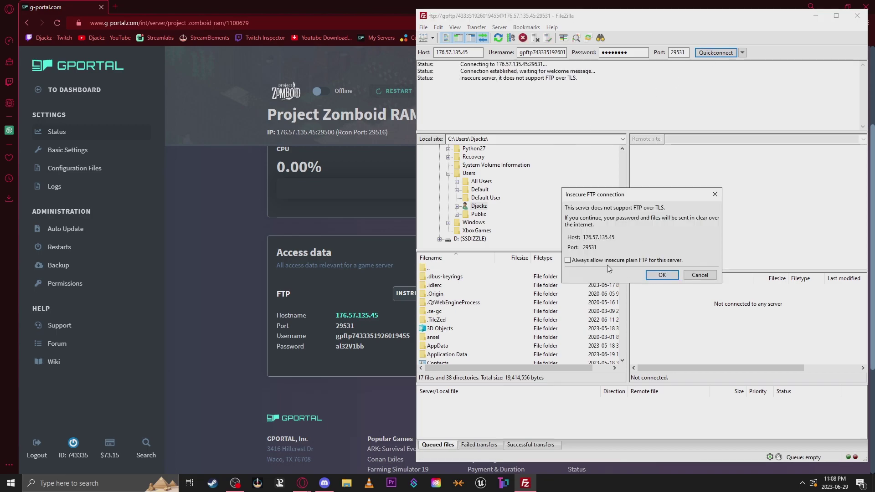
pyautogui.click(662, 276)
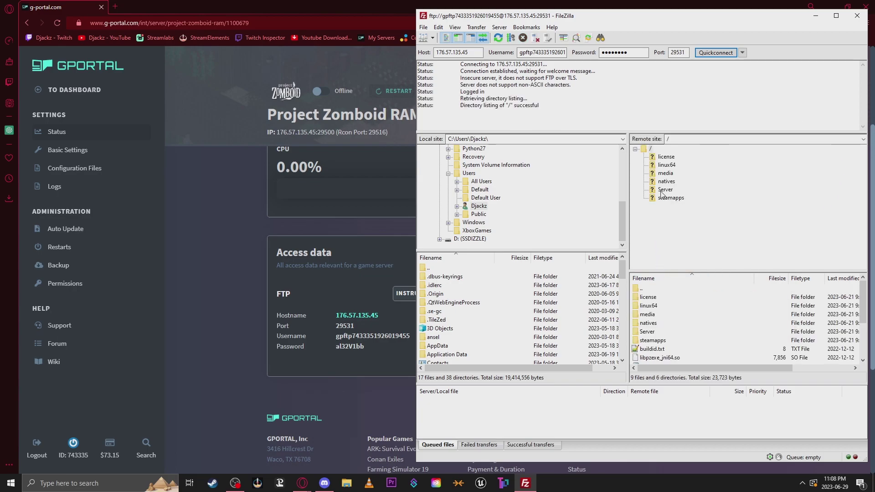
pyautogui.click(665, 189)
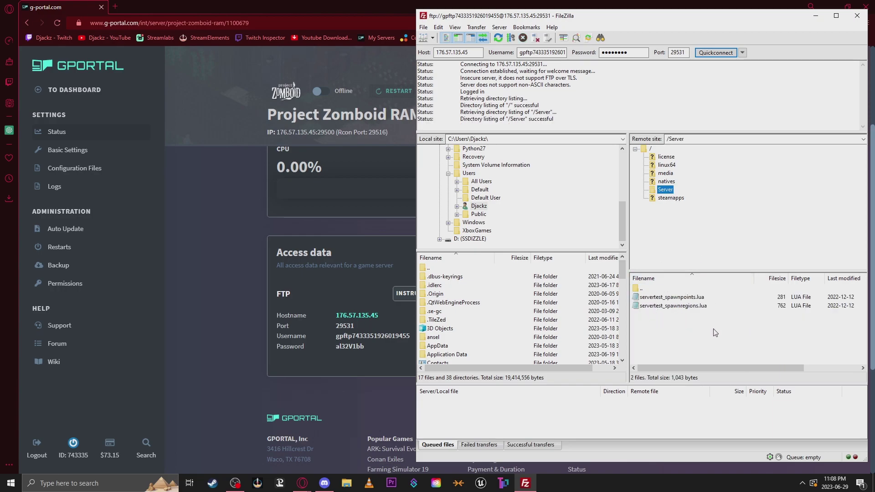
# - Delete both LUA files from the remote Server folder
pyautogui.moveTo(715, 332); pyautogui.dragTo(683, 301)
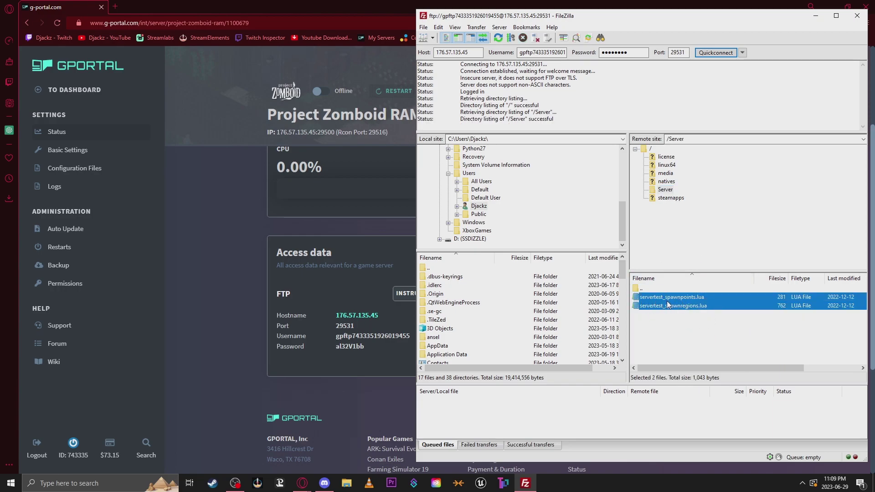
pyautogui.click(693, 348)
pyautogui.moveTo(726, 338); pyautogui.dragTo(664, 301)
pyautogui.press('Delete')
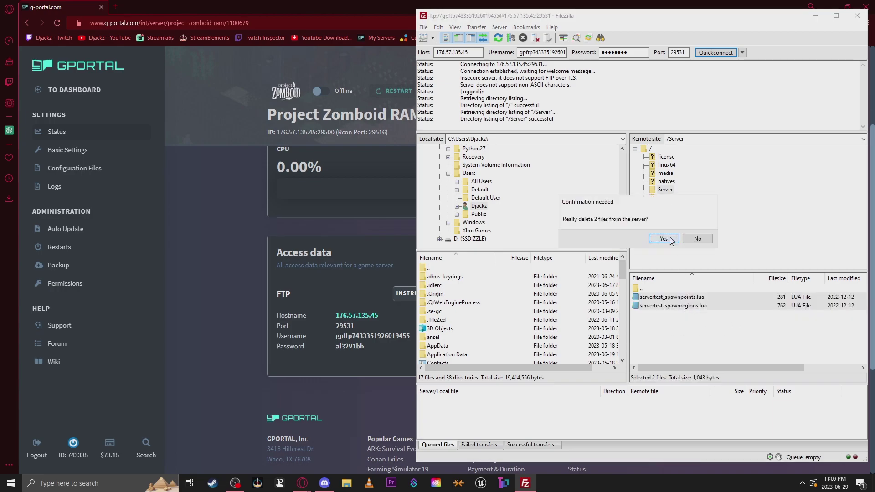
pyautogui.click(671, 241)
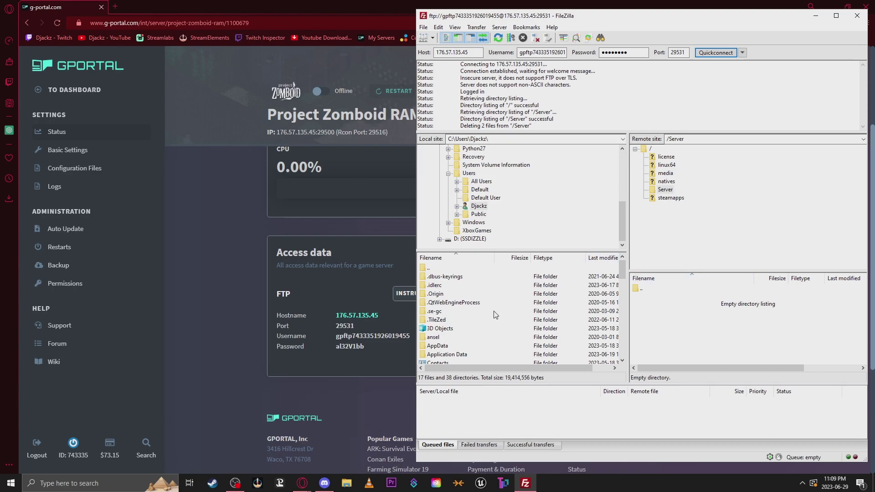
# - Browse File Explorer to C:\Users\<user>\Zomboid\Server
pyautogui.click(345, 484)
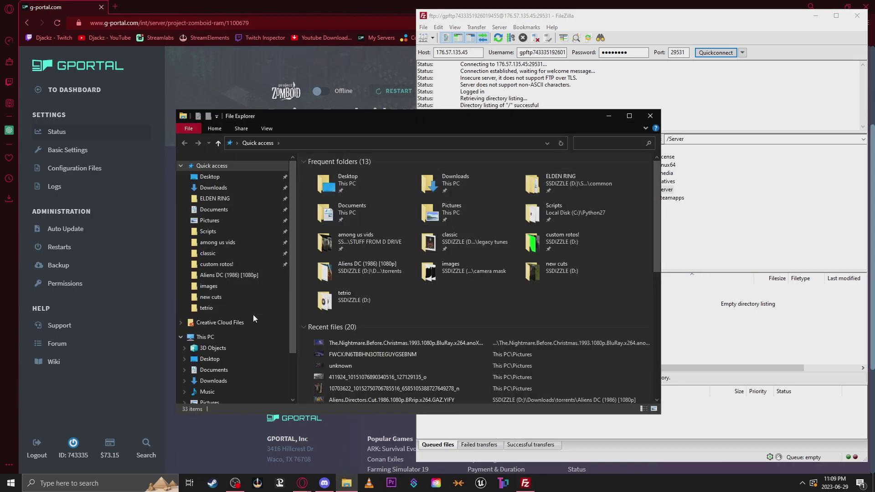
pyautogui.click(239, 337)
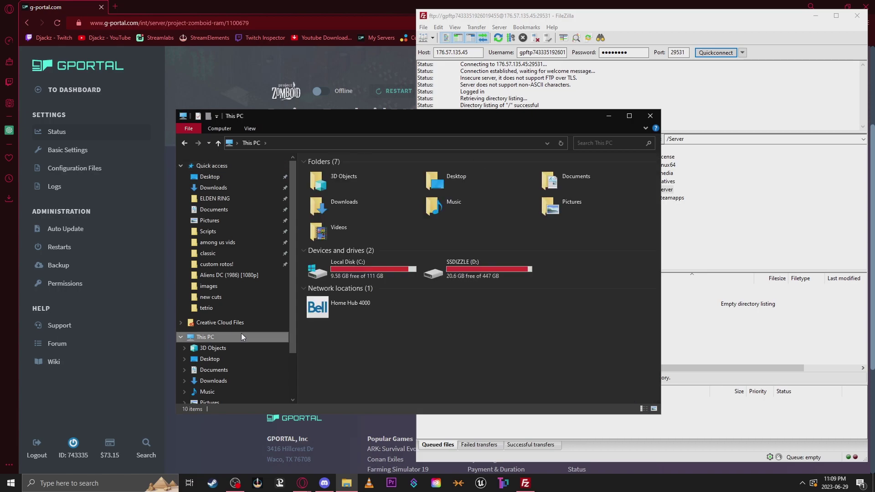
pyautogui.doubleClick(379, 267)
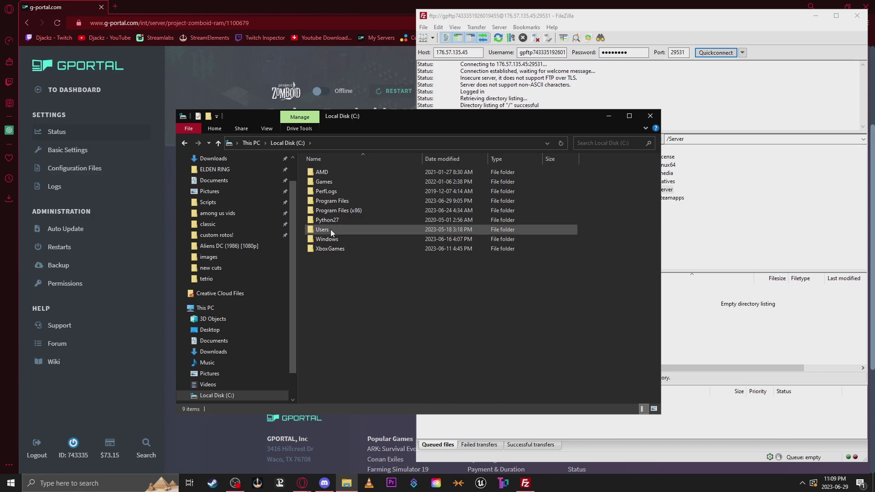
pyautogui.doubleClick(330, 229)
pyautogui.doubleClick(322, 171)
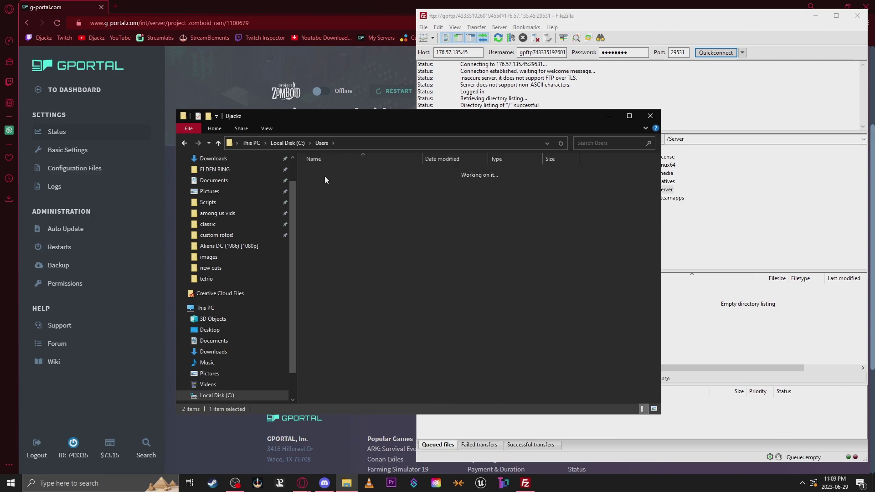
pyautogui.scroll(-3, 351, 228)
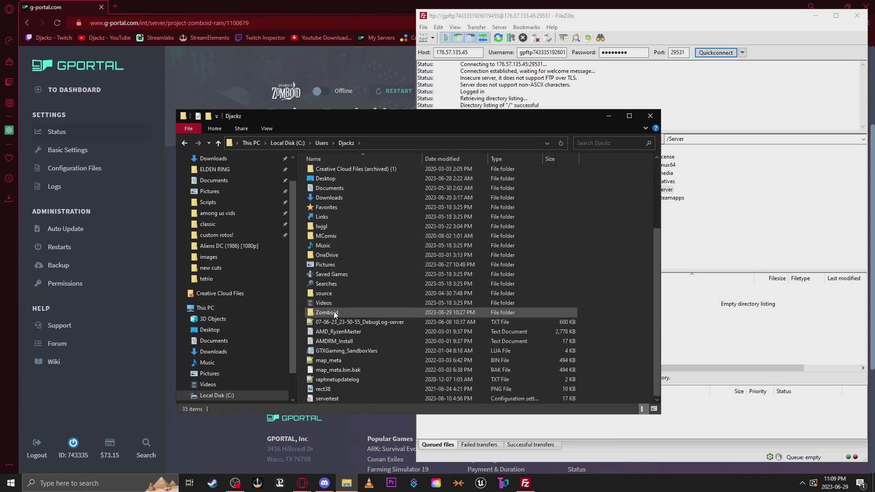
pyautogui.doubleClick(334, 312)
pyautogui.doubleClick(326, 277)
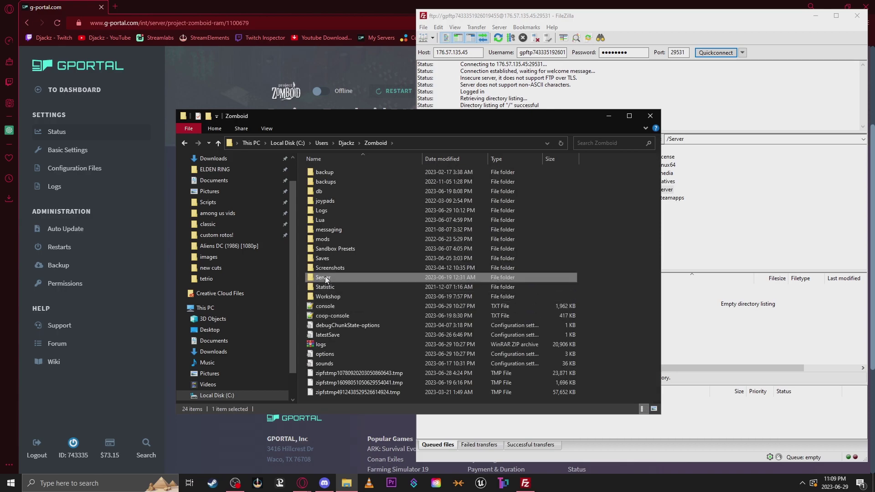
# - Drag servertest, servertest_SandboxVars and servertest_spawnregions into FileZilla's remote /Server folder
pyautogui.moveTo(382, 117); pyautogui.dragTo(257, 90)
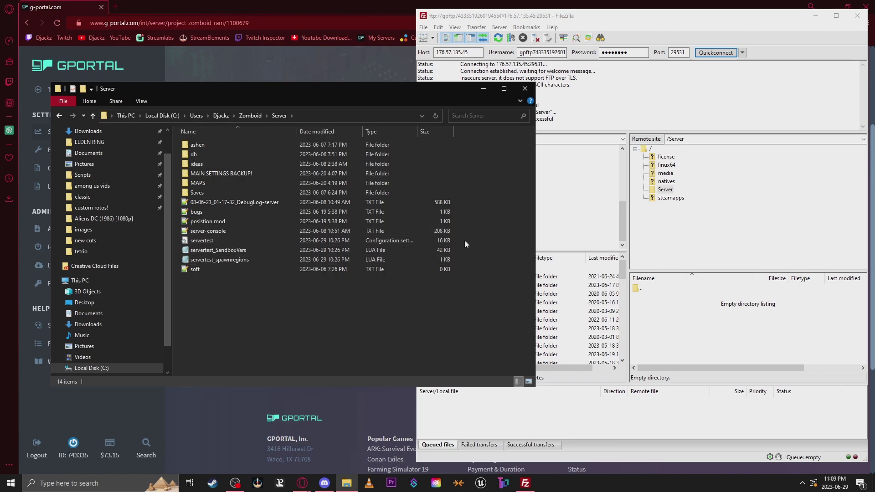
pyautogui.moveTo(469, 240); pyautogui.dragTo(341, 257)
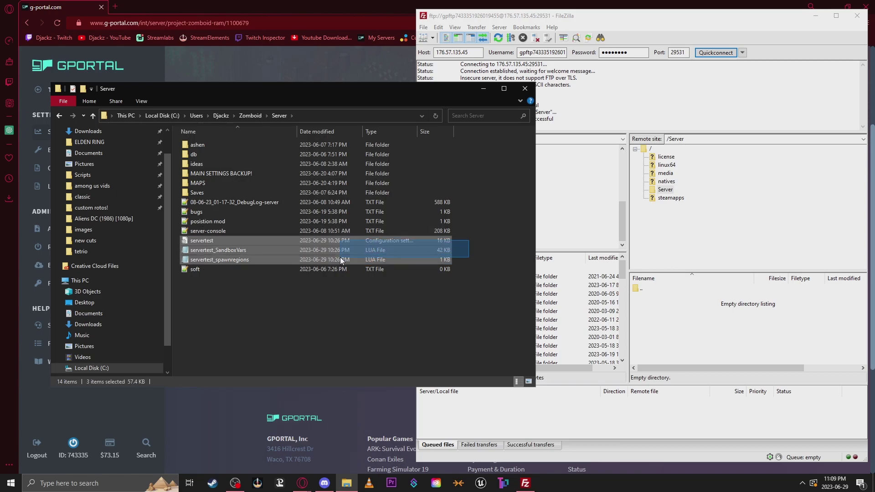
pyautogui.moveTo(341, 260); pyautogui.dragTo(671, 193)
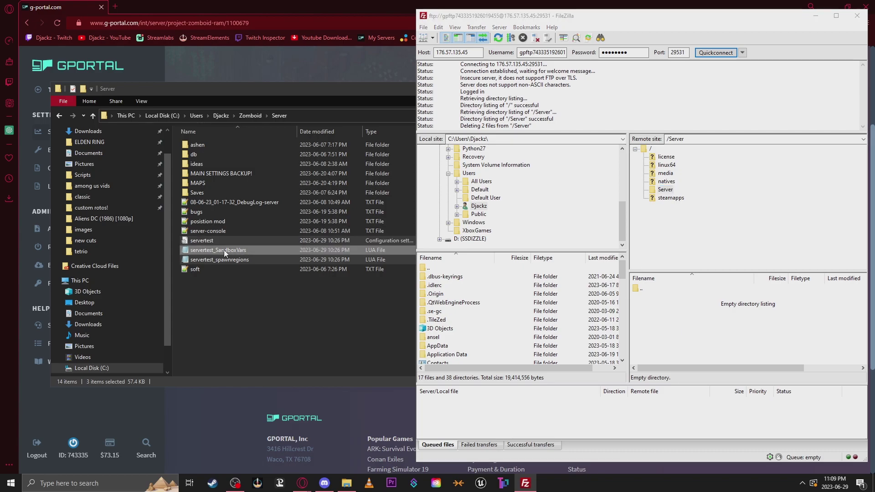
pyautogui.moveTo(223, 250); pyautogui.dragTo(677, 297)
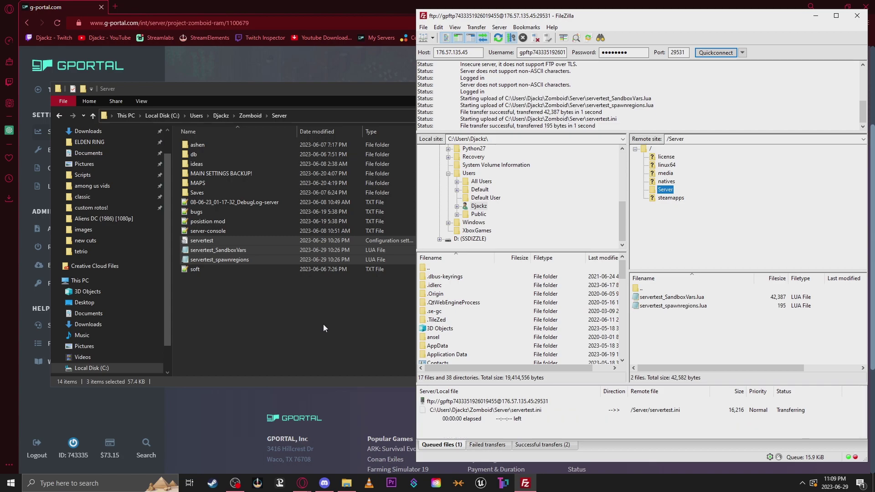
pyautogui.click(281, 316)
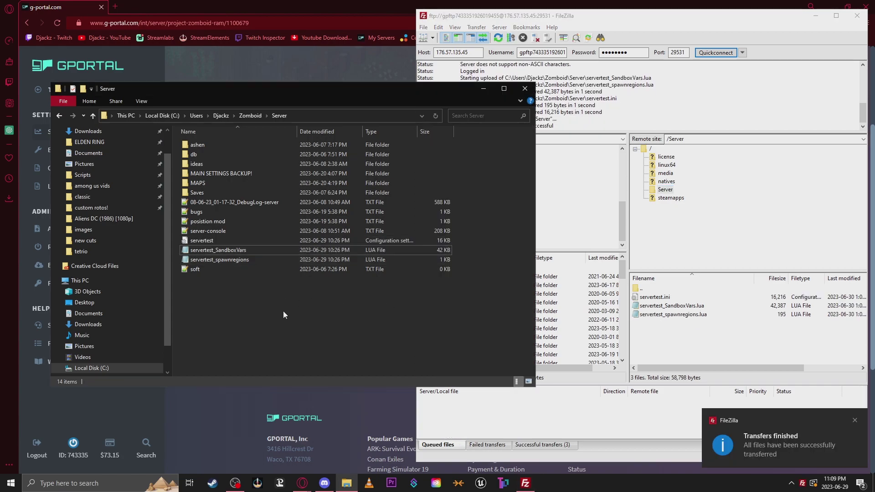
pyautogui.click(484, 90)
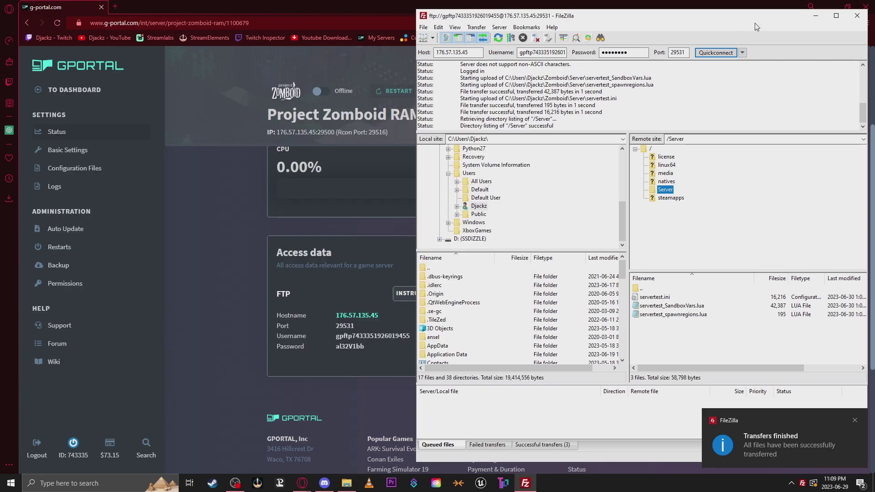
# - Start the G-Portal server and confirm Basic Settings shows Custom Map 'Muldraugh, KY;Pitstop'
pyautogui.click(814, 17)
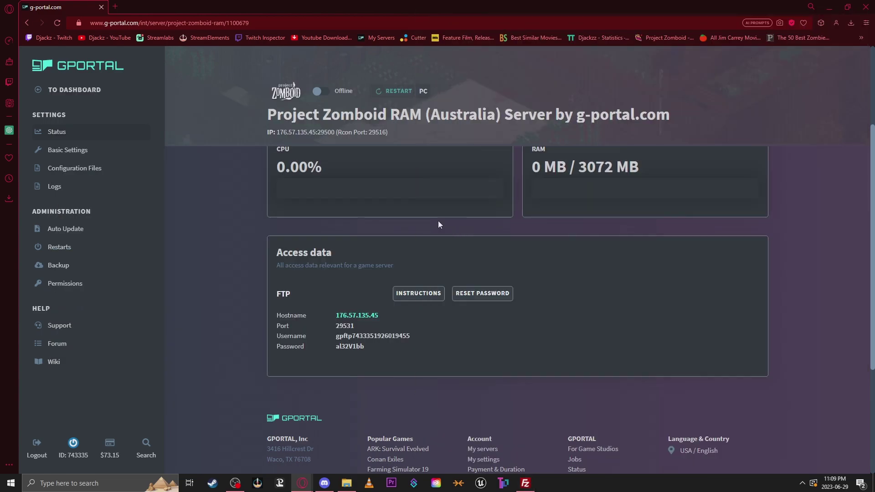
pyautogui.click(322, 93)
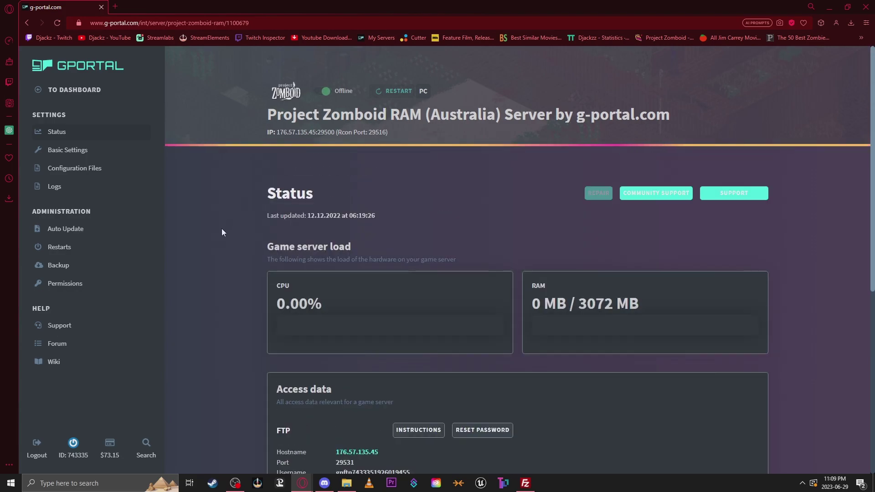
pyautogui.click(72, 156)
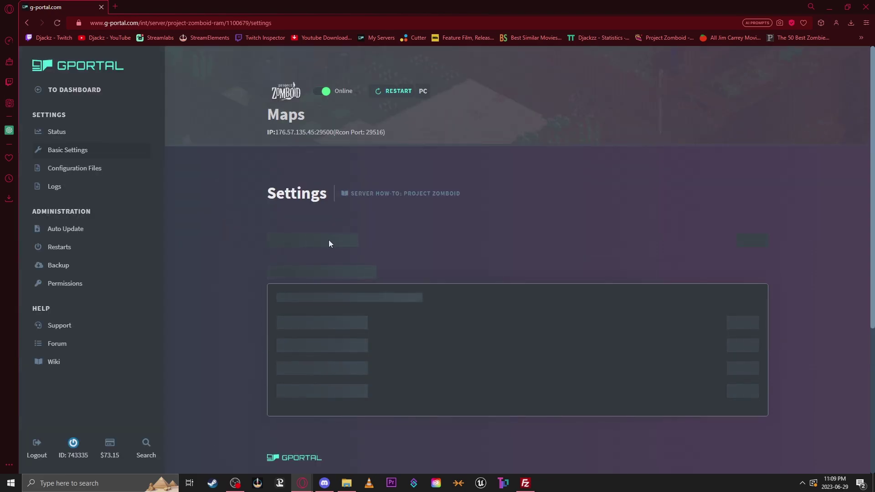
pyautogui.scroll(-3, 329, 240)
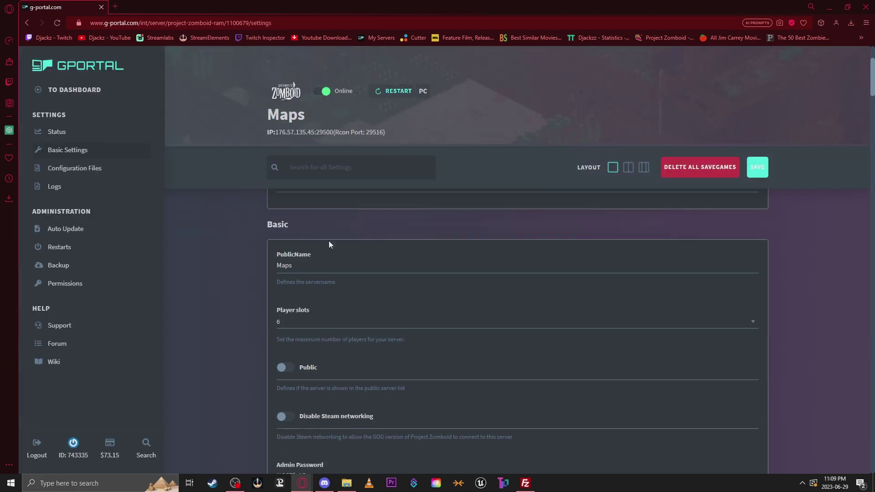
pyautogui.scroll(-8, 329, 242)
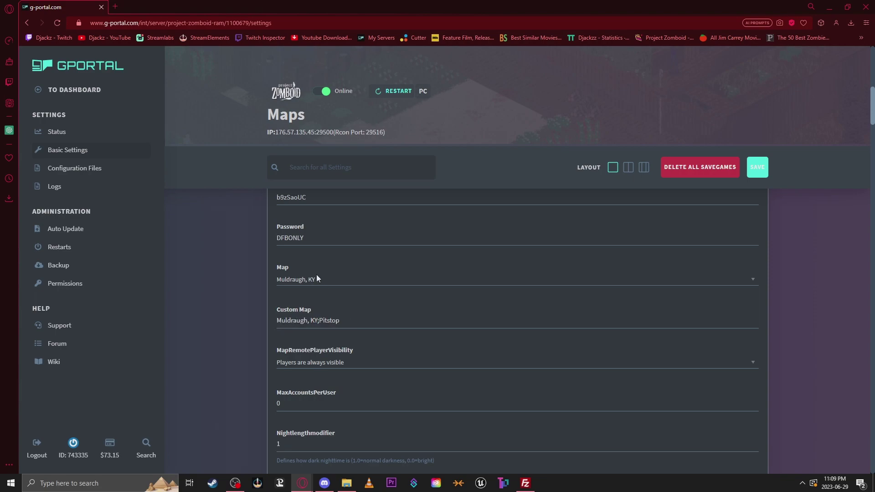
pyautogui.scroll(-10, 350, 279)
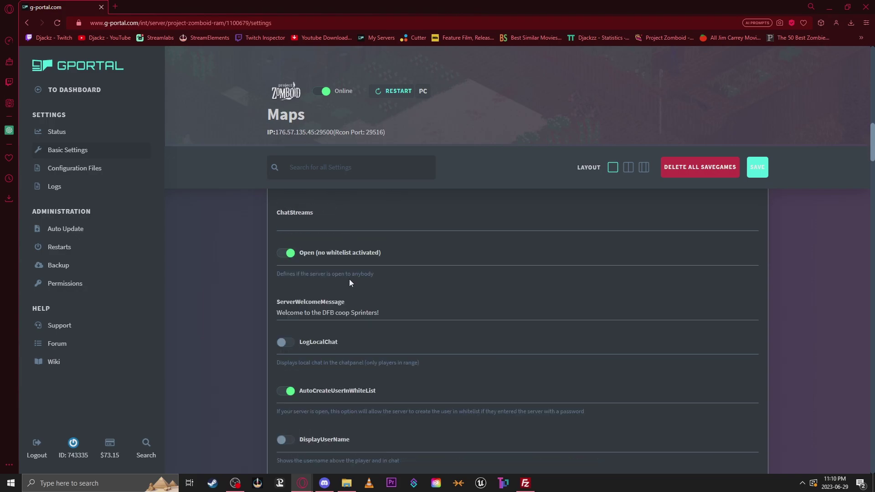